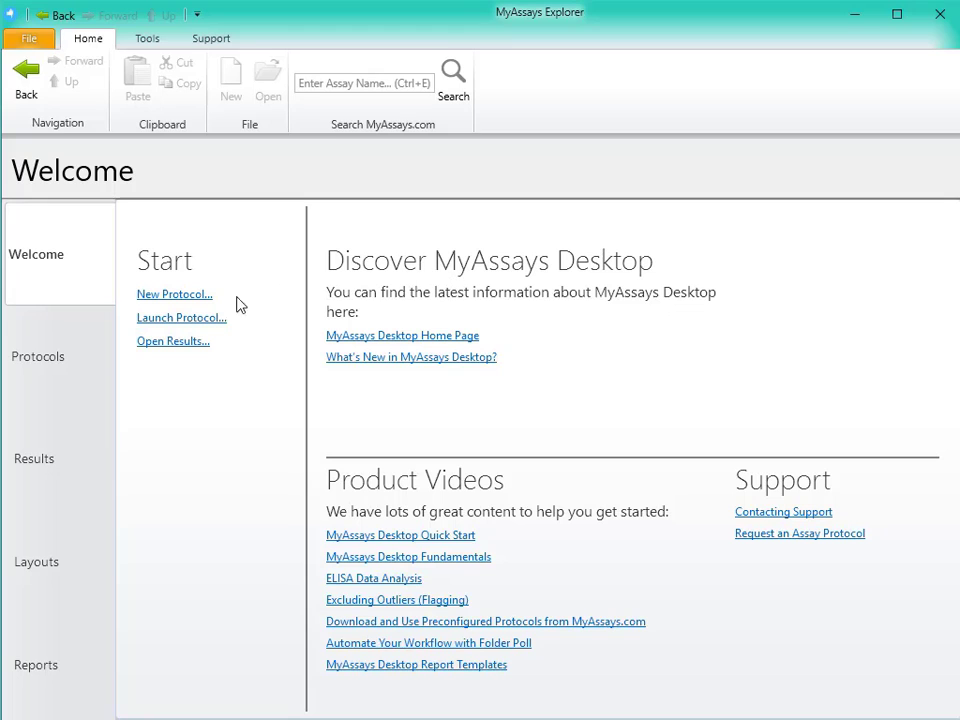
Step: Preview the 'ELISA (96 well) Example.assay-protocol' description from the Protocols list
click(69, 365)
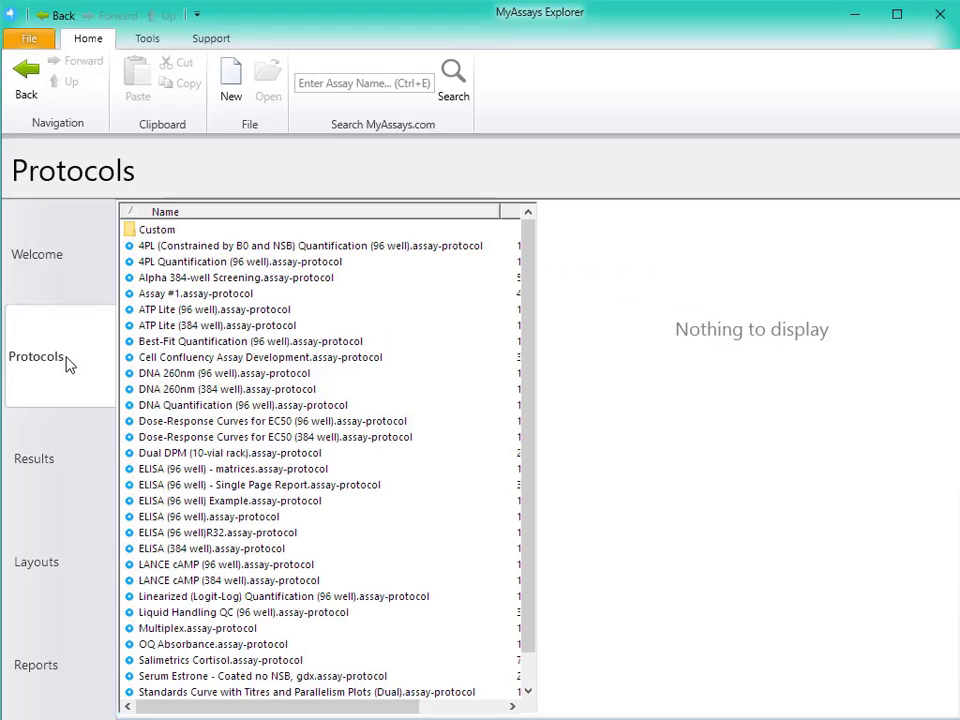
click(330, 502)
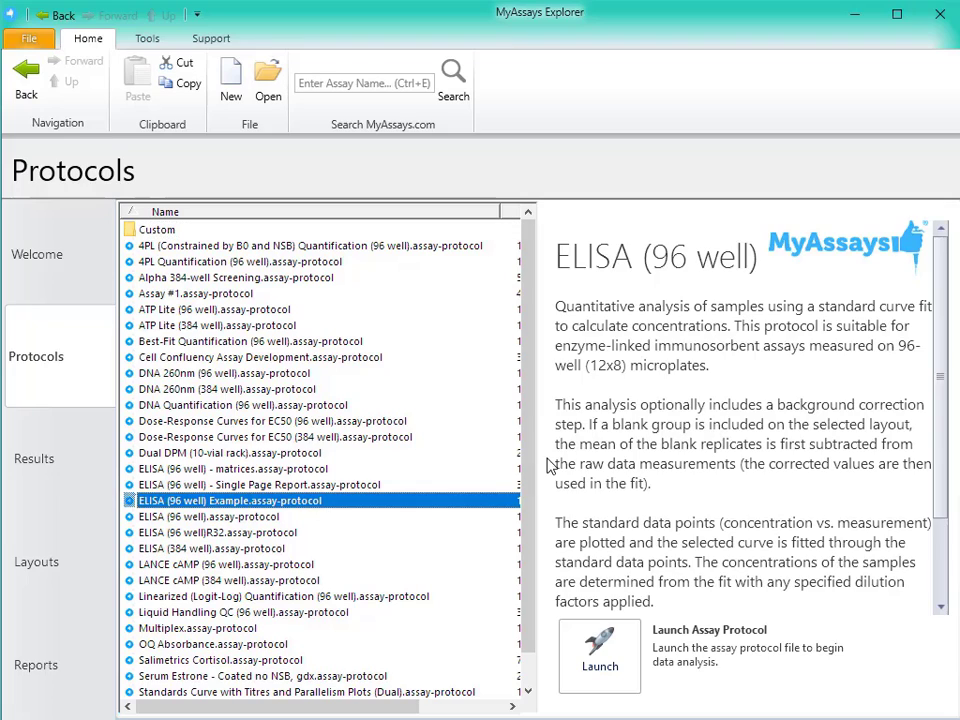
Step: Launch the ELISA example protocol and show its plate measurements as a 0.00–1.70 heatmap
double_click(333, 509)
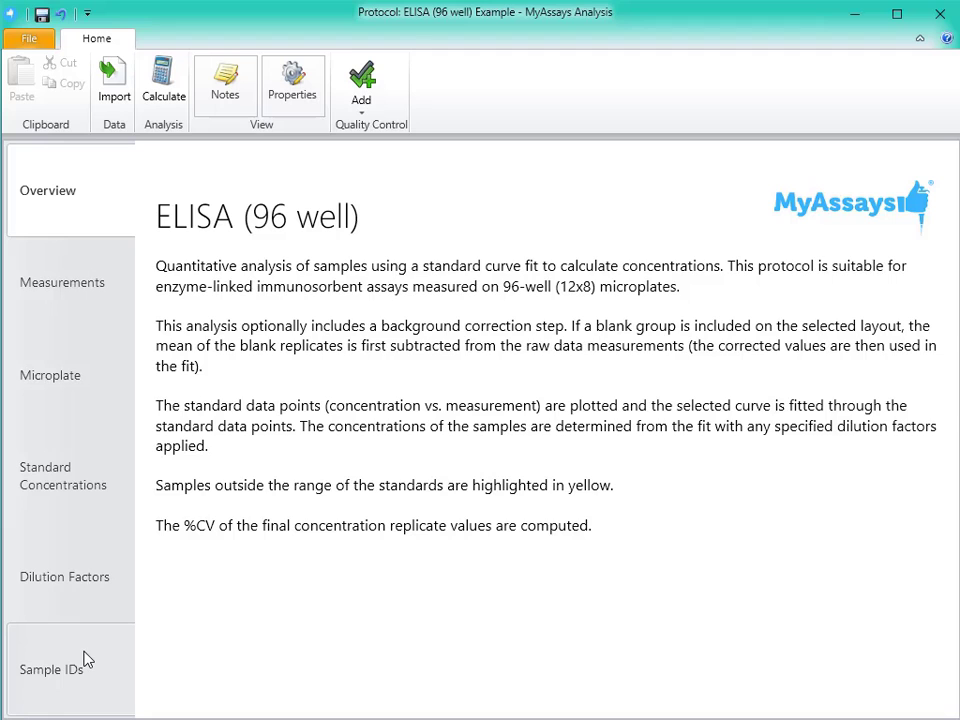
click(70, 307)
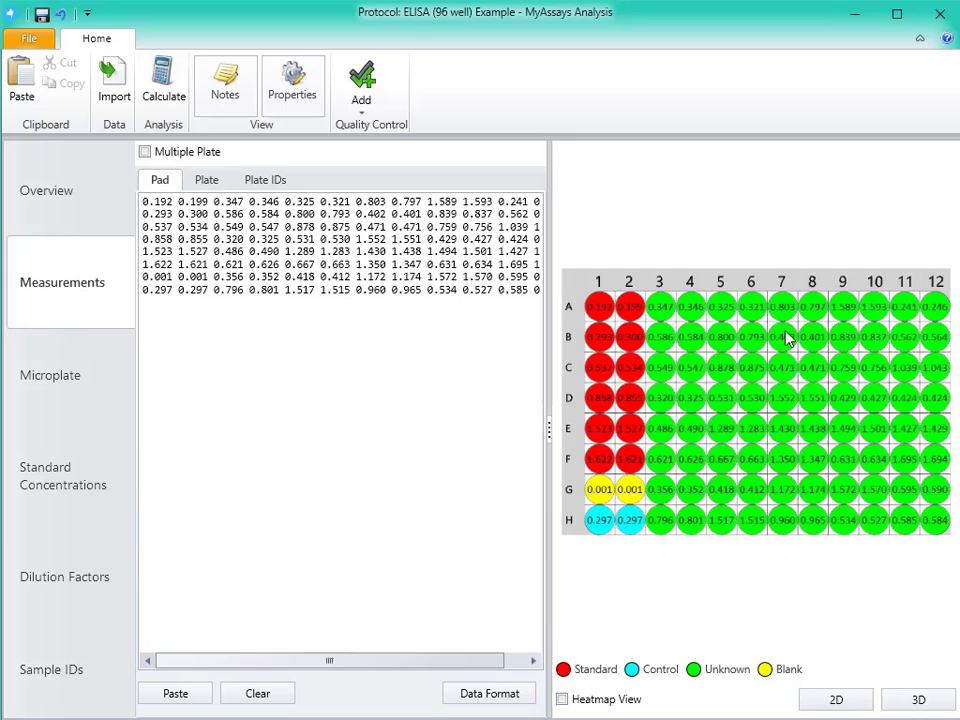
mouse_move(733, 314)
click(613, 701)
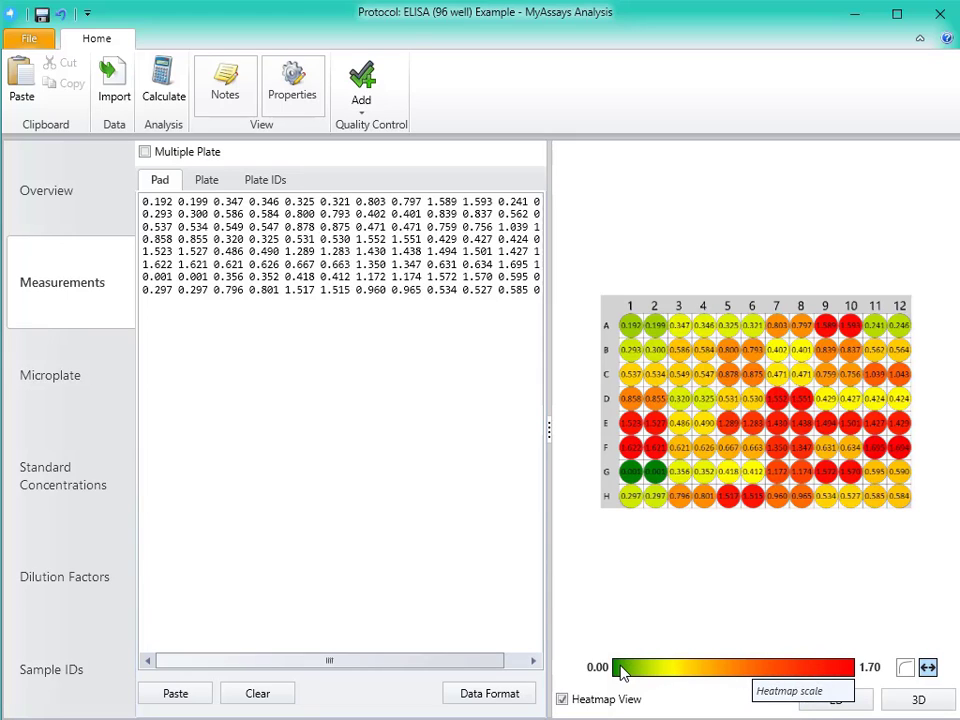
click(918, 700)
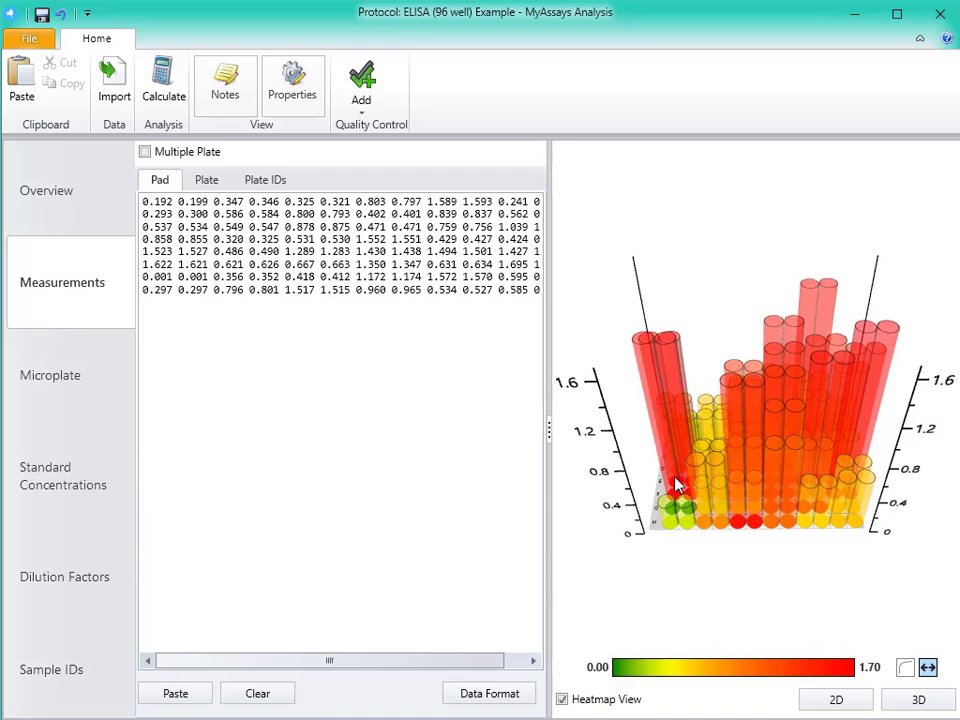
drag(676, 484, 842, 697)
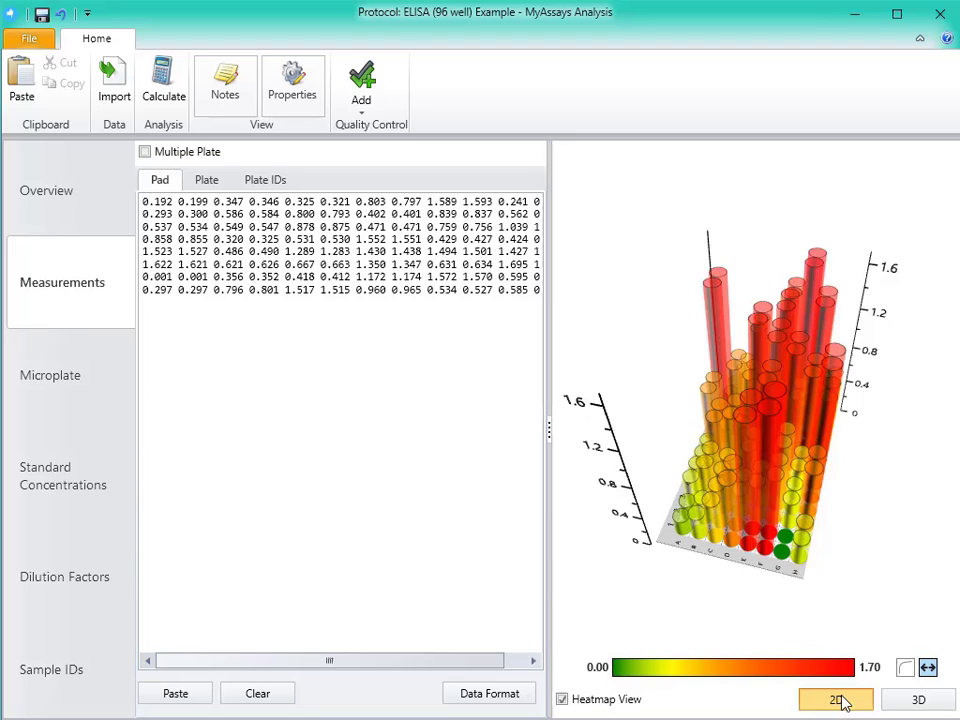
click(838, 700)
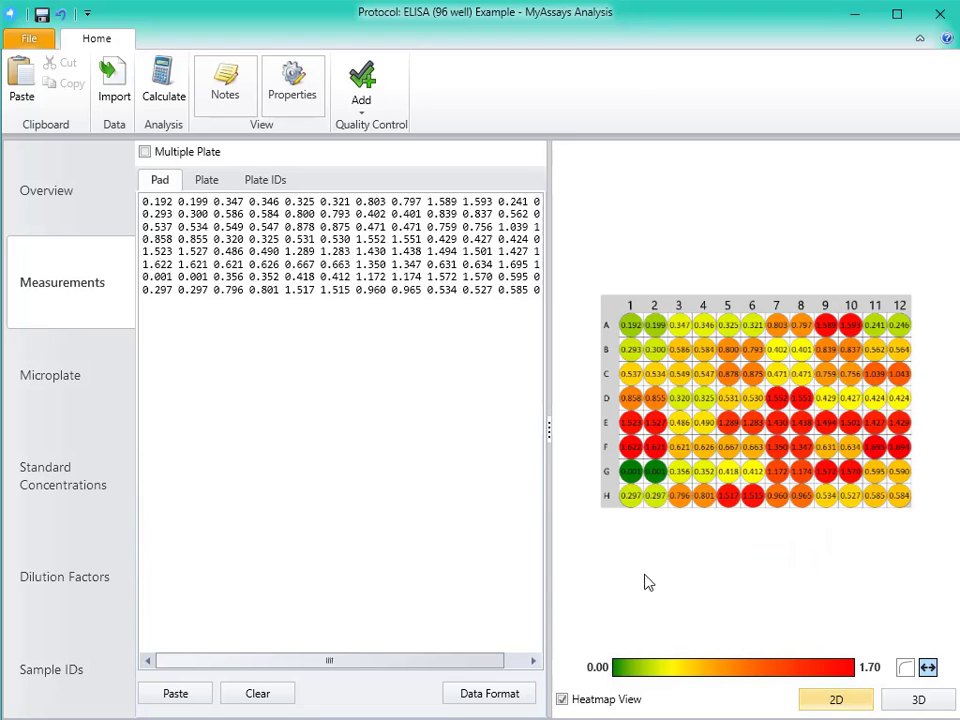
click(207, 182)
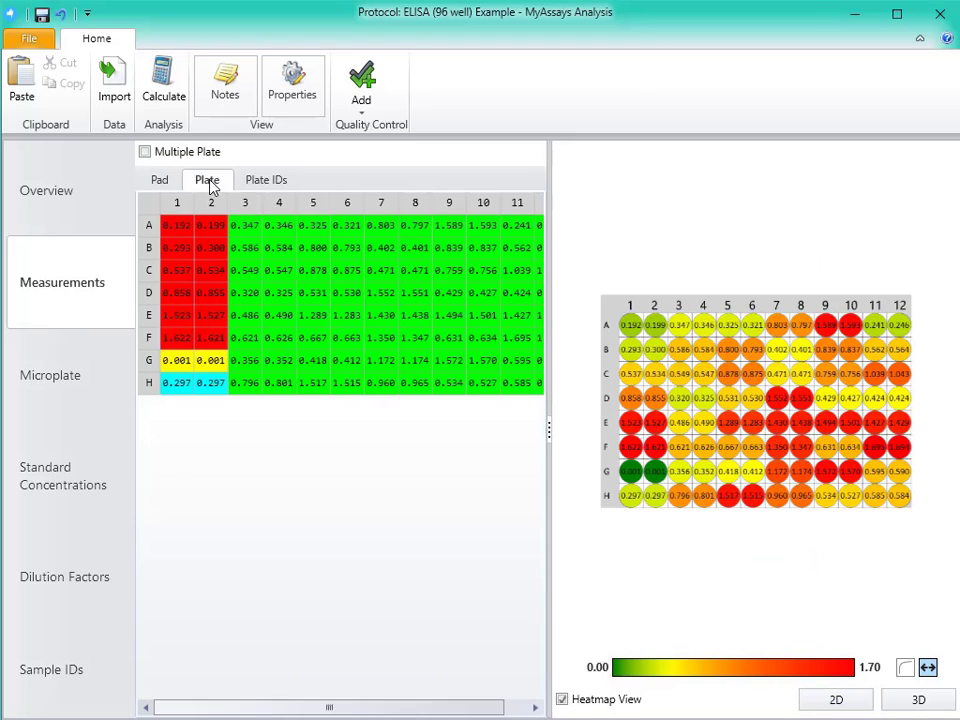
double_click(180, 230)
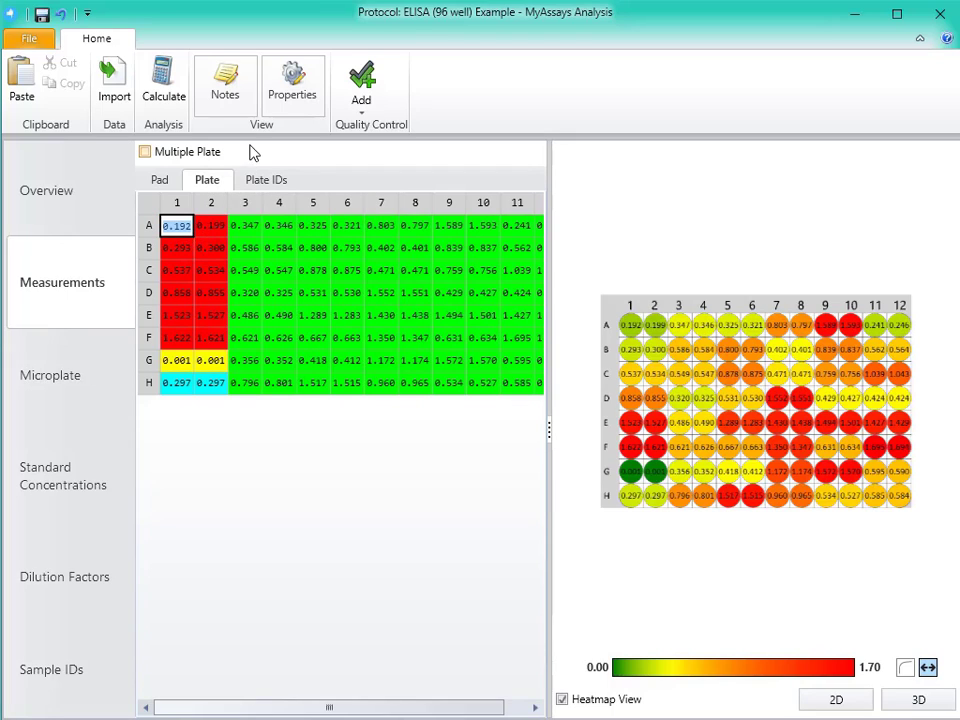
click(262, 181)
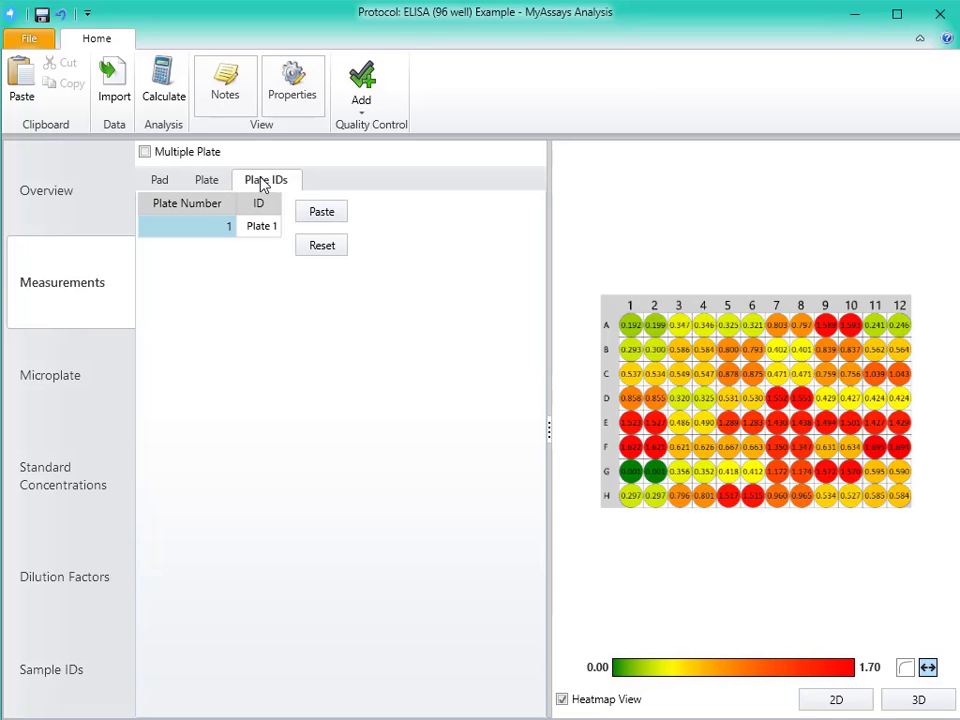
click(165, 181)
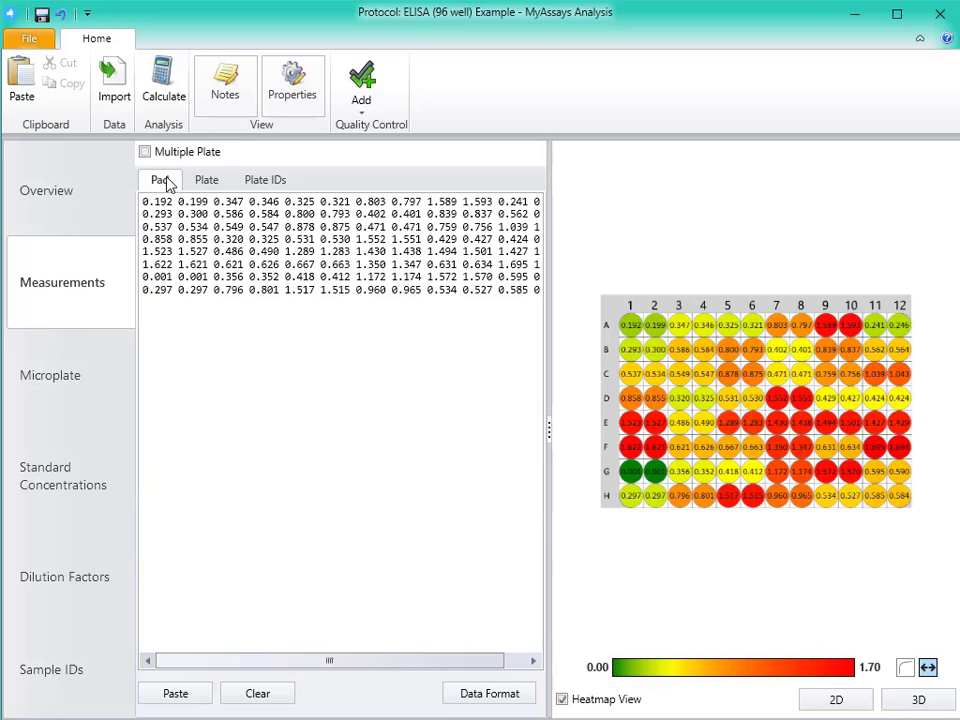
click(117, 104)
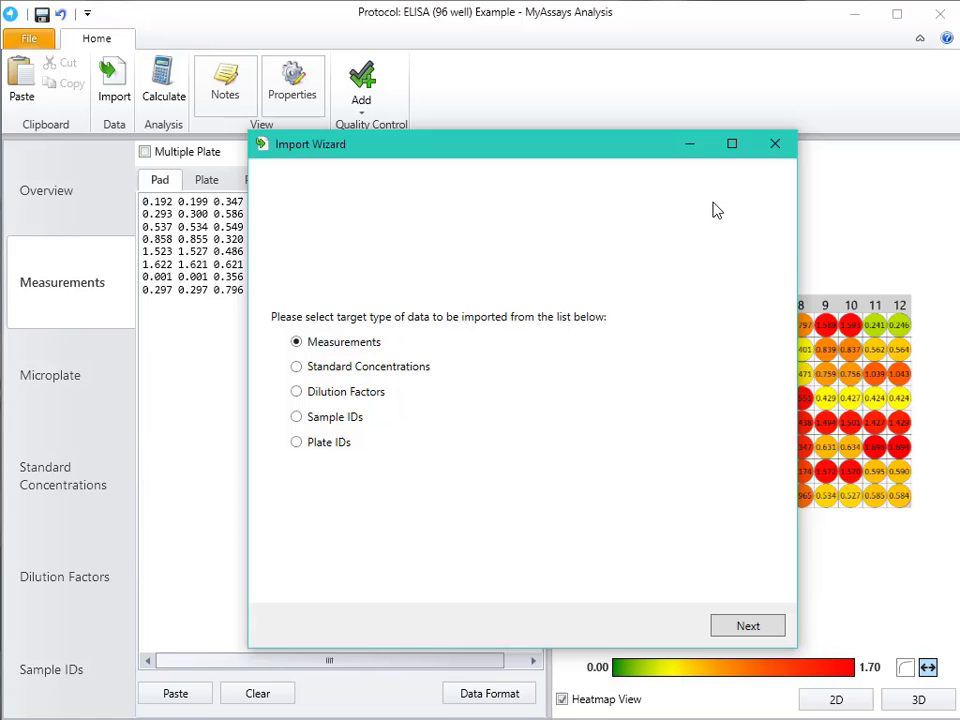
click(776, 148)
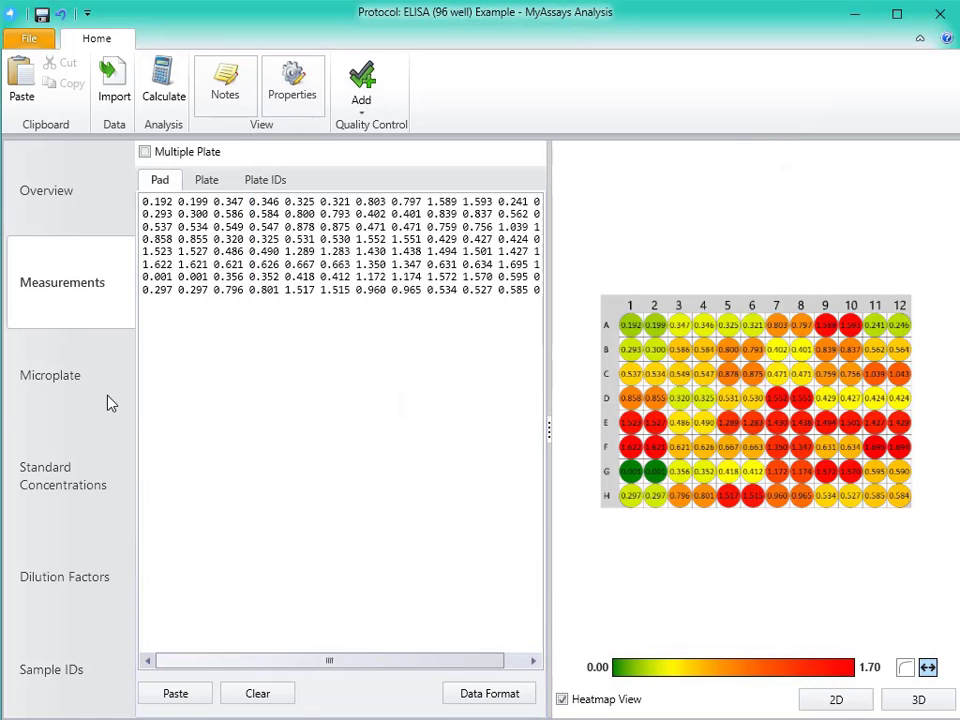
Step: Edit the Microplate layout, try erasing and blank-filling wells A3–A4, then cancel without changes
click(83, 399)
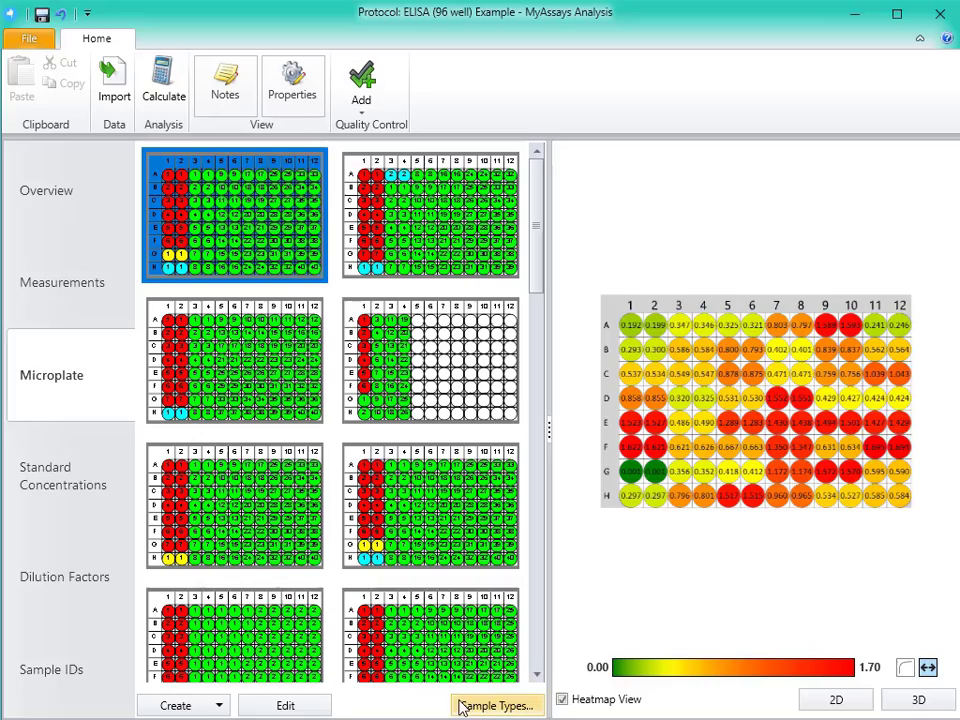
click(310, 706)
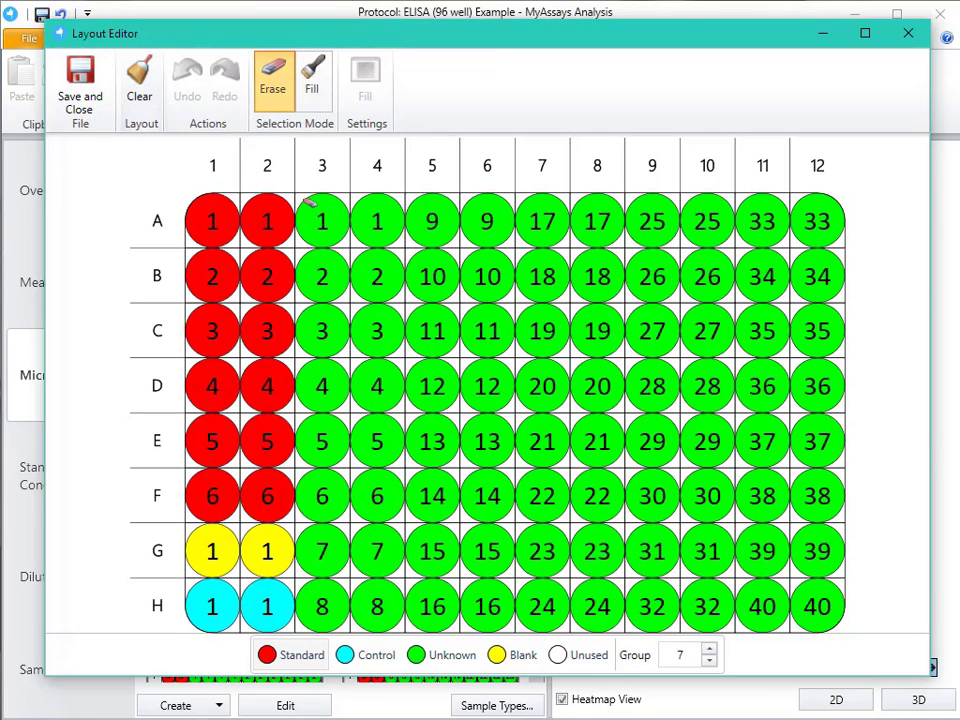
click(330, 222)
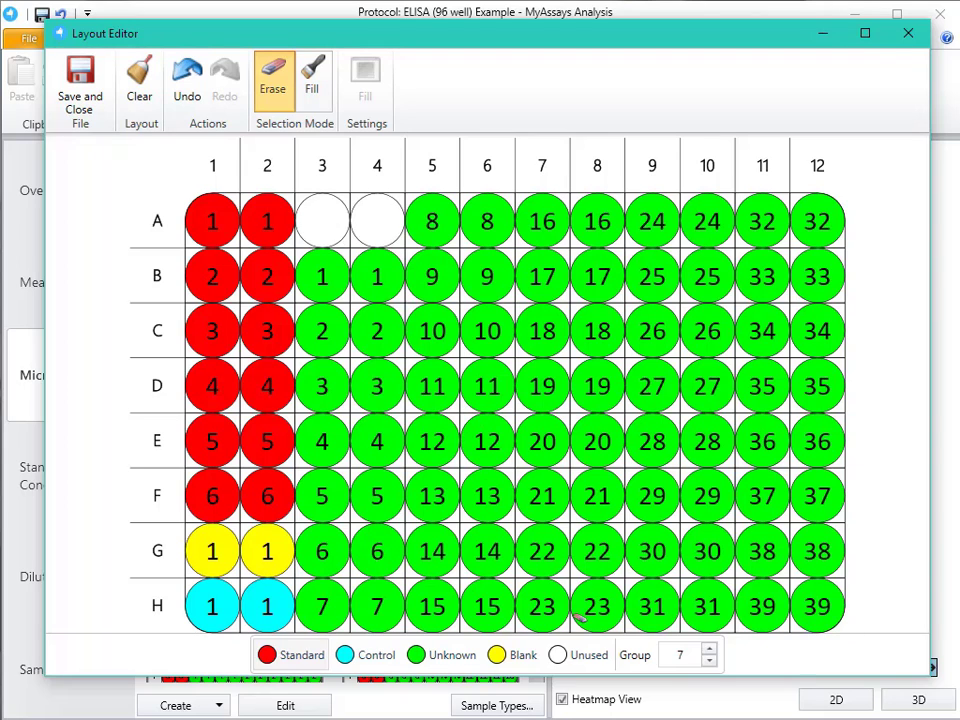
click(497, 655)
drag(322, 201, 403, 179)
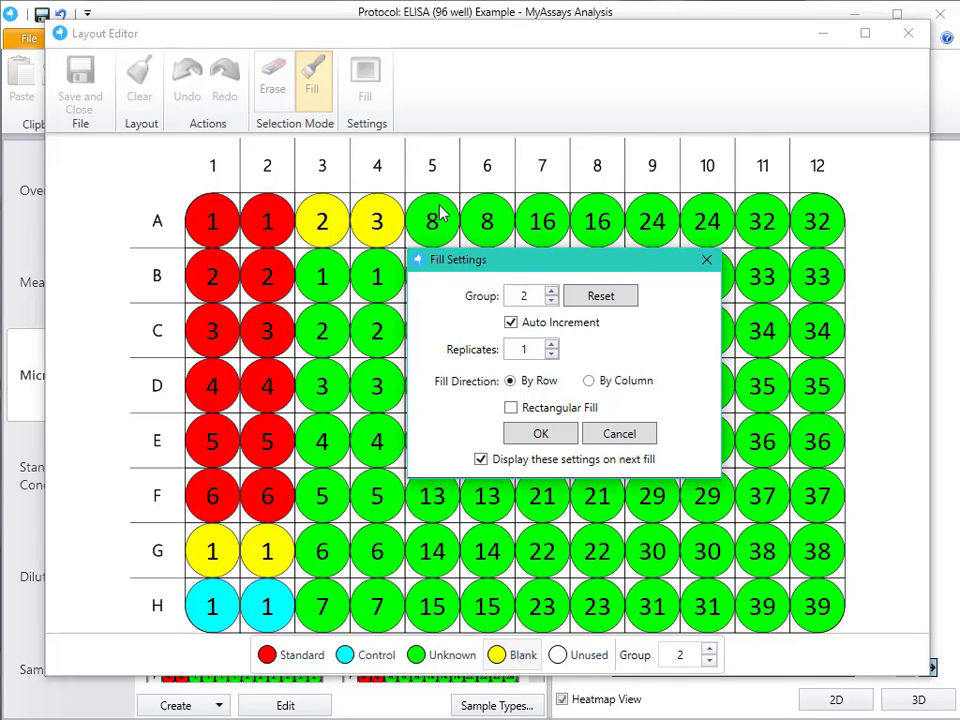
click(707, 259)
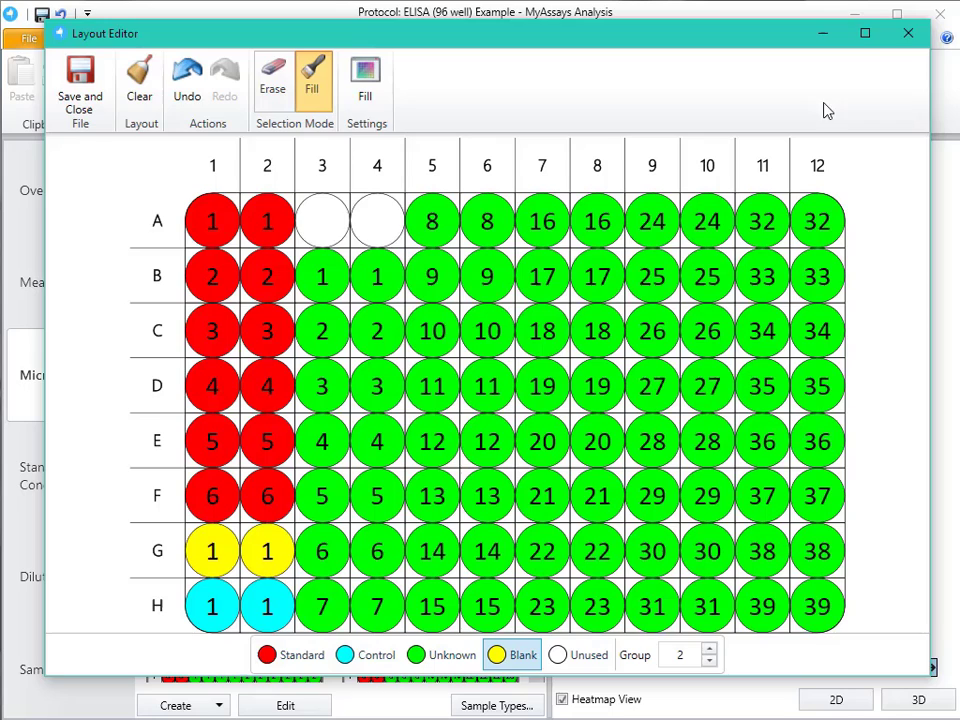
click(908, 33)
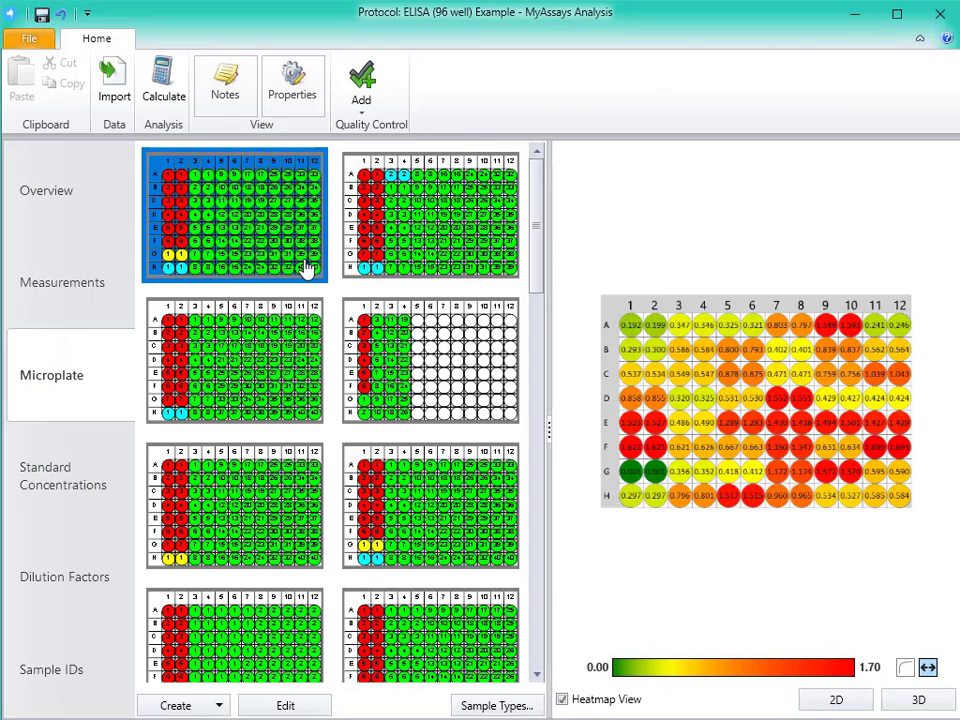
Step: Turn off the plate heatmap and bring up the Standard Concentrations table
click(656, 699)
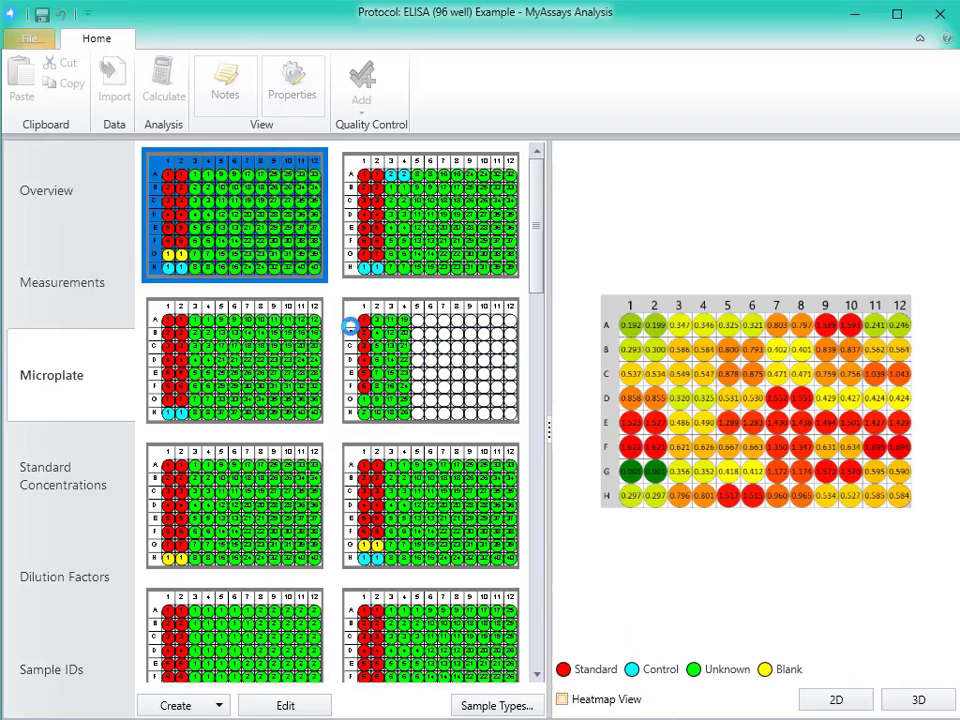
click(80, 485)
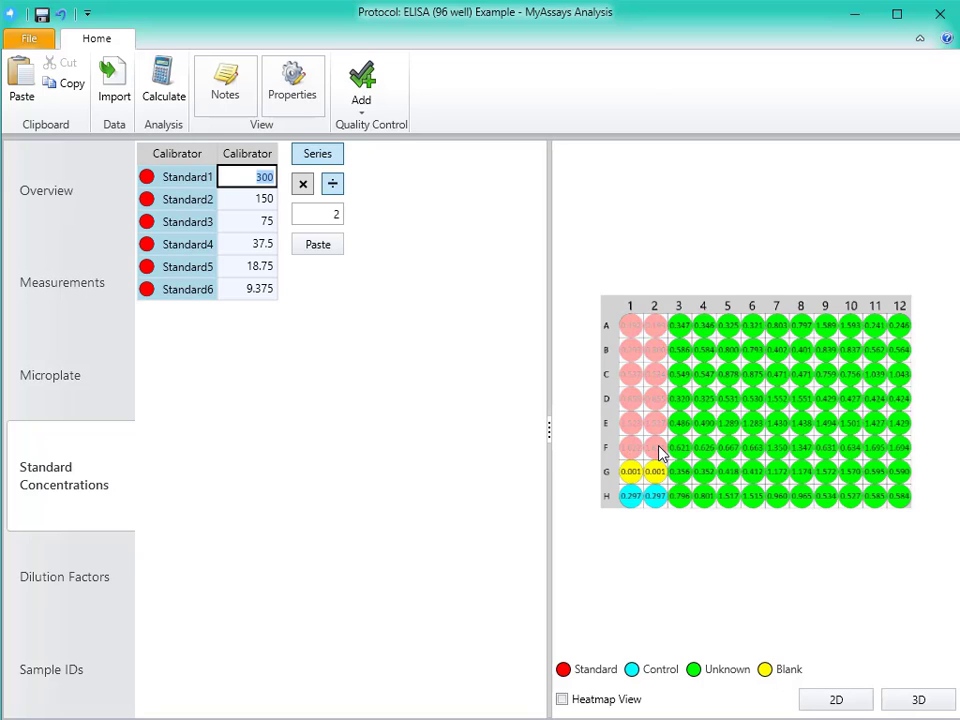
mouse_move(660, 452)
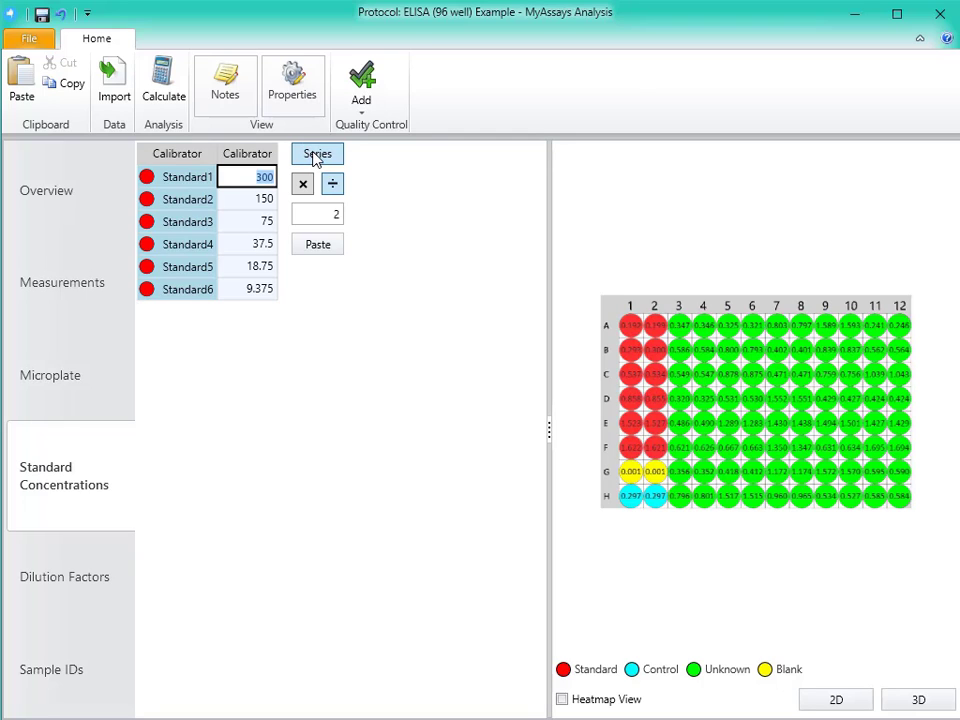
click(316, 155)
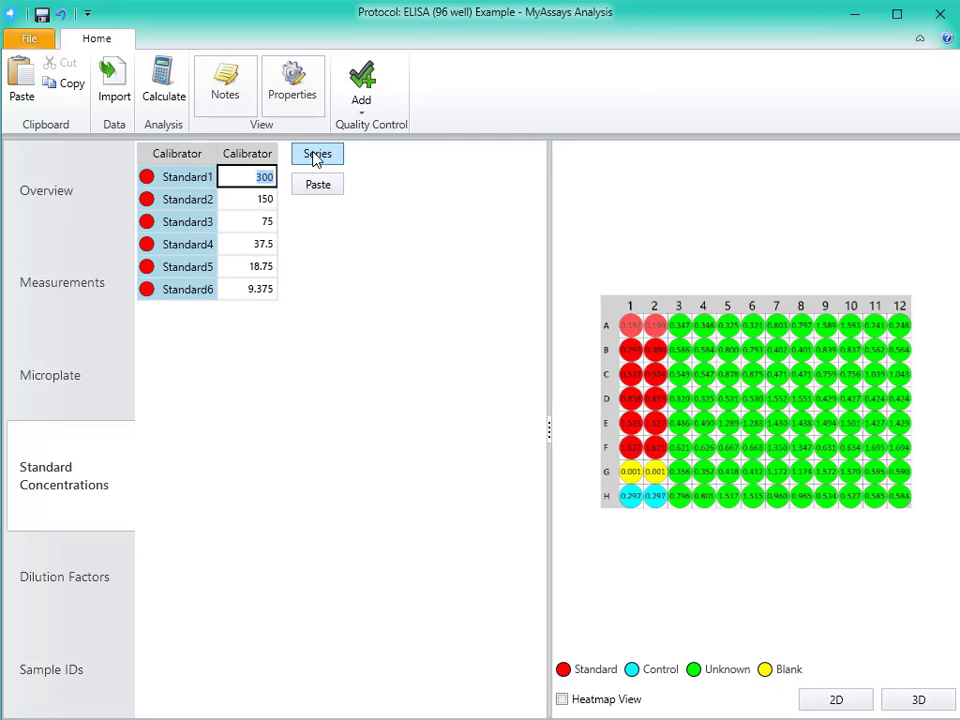
Step: Fill Standard1–Standard6 as a ÷2 series from 500, giving 250, 125 down to 15.625
click(258, 203)
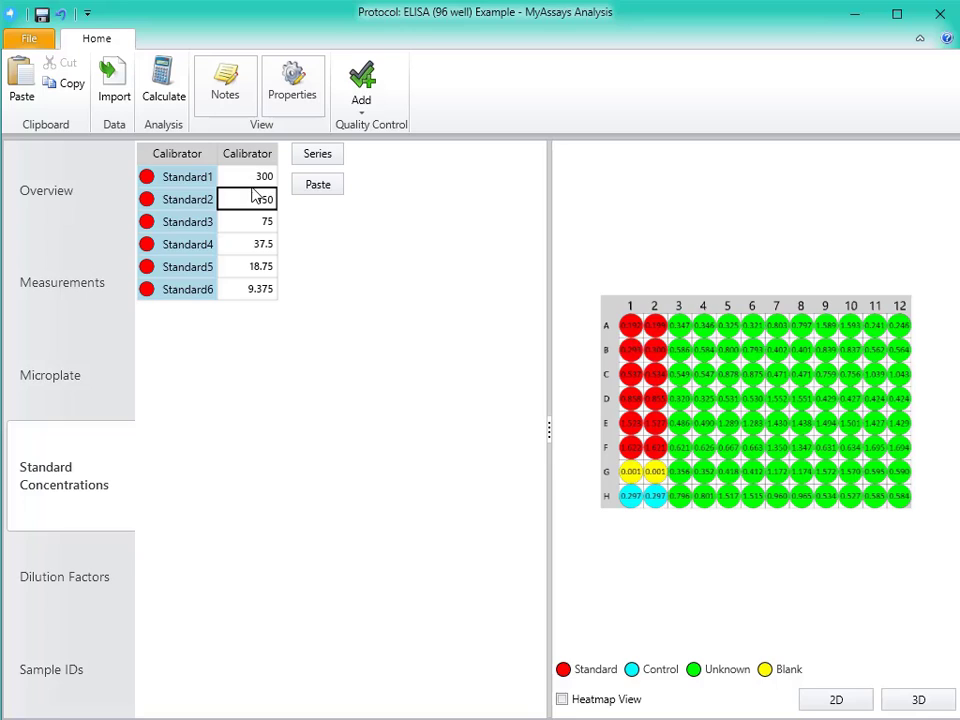
click(272, 180)
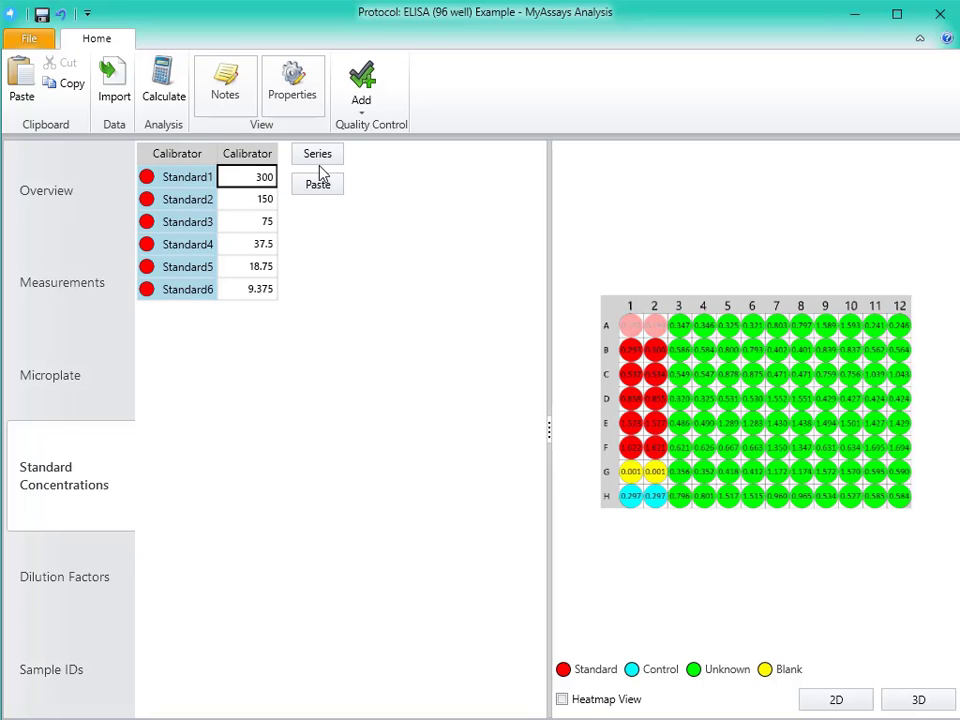
click(322, 160)
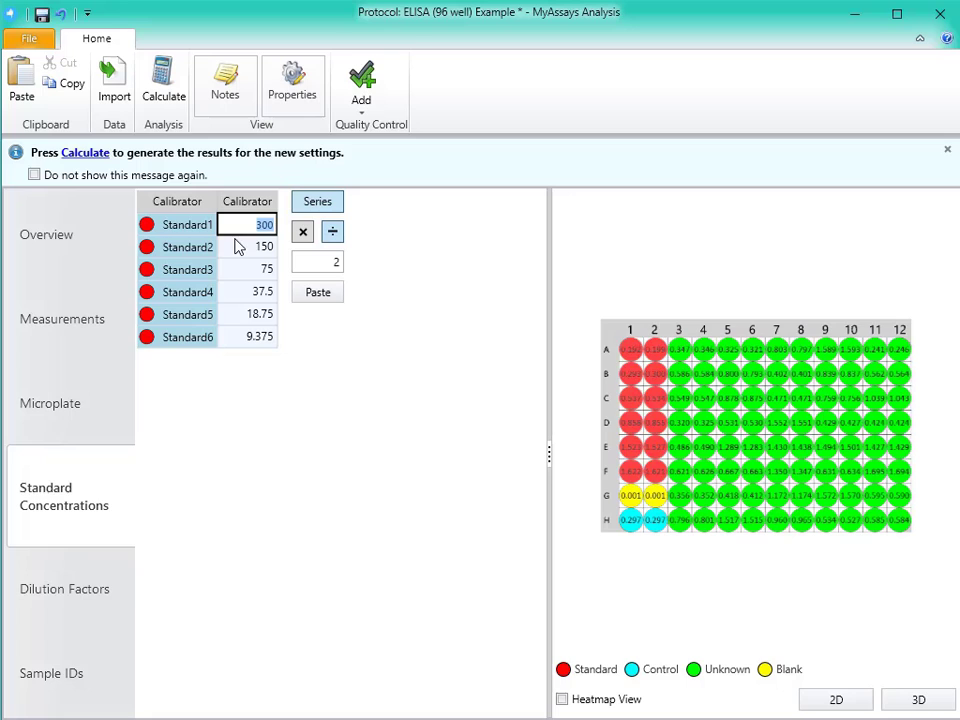
text(500)
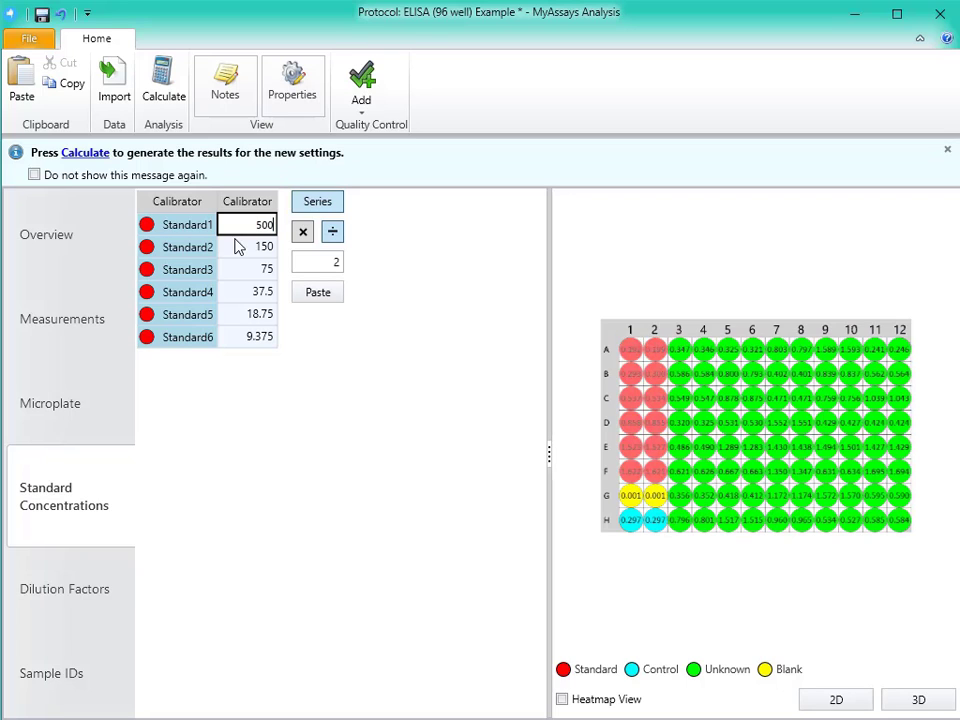
click(318, 210)
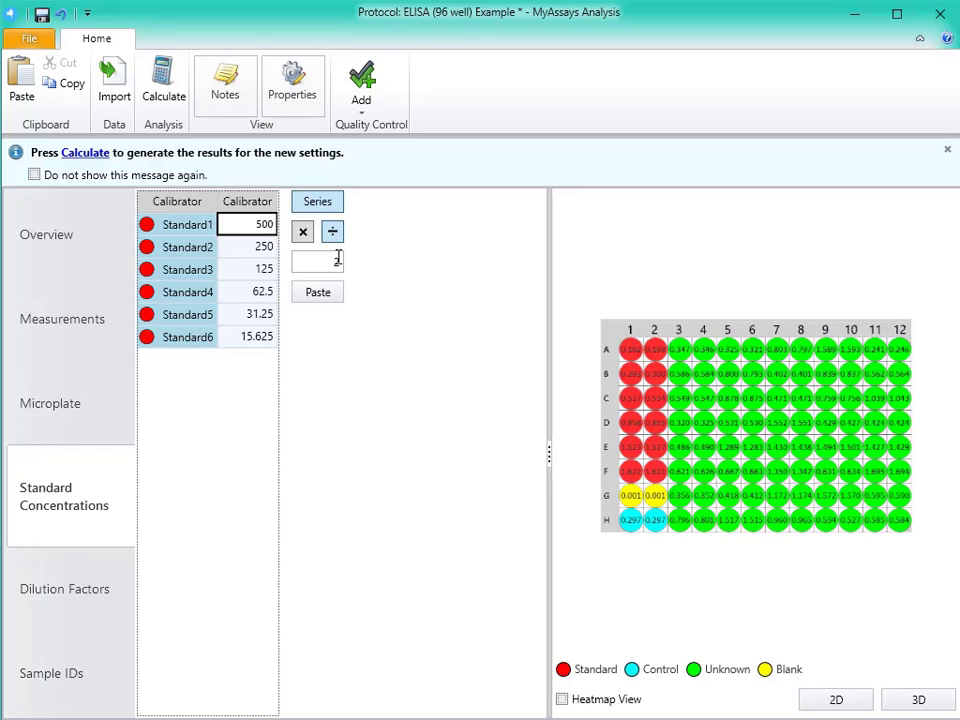
click(330, 208)
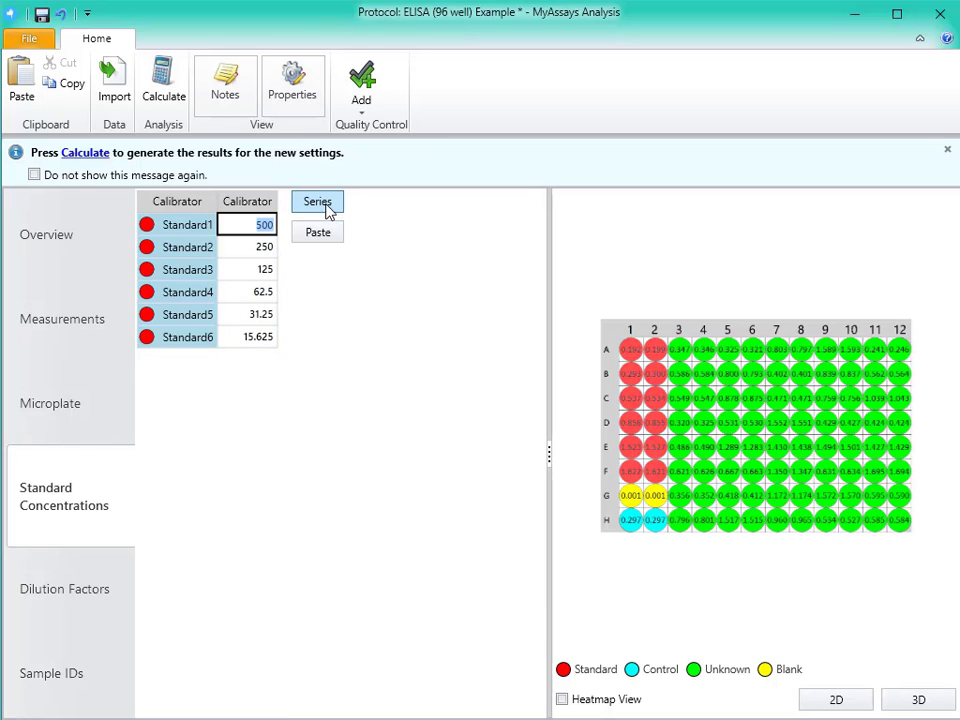
click(274, 247)
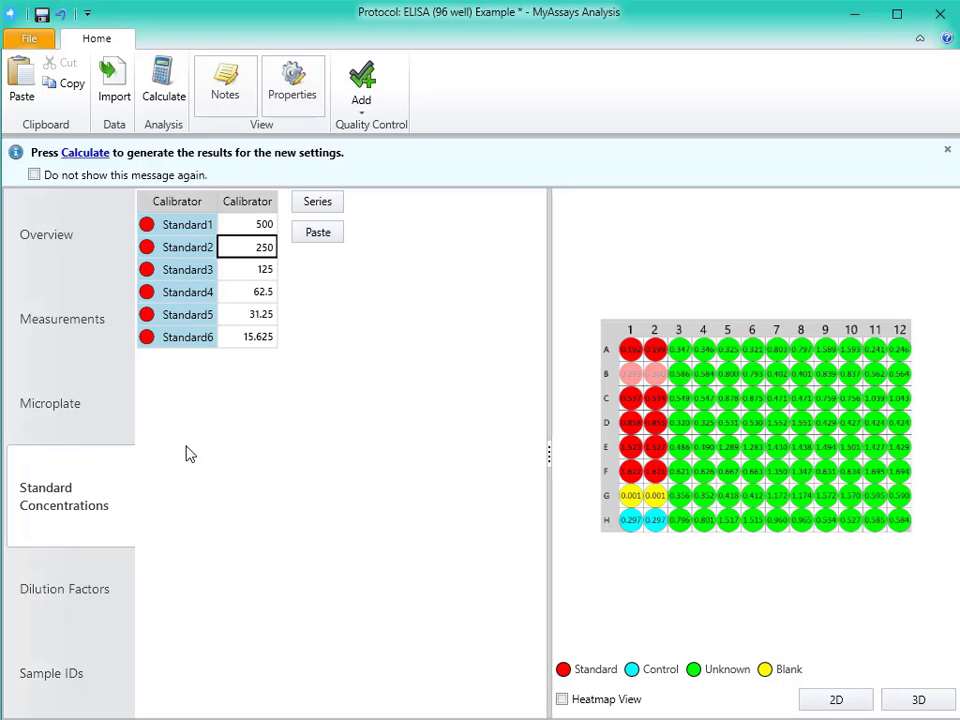
Step: Check the unknowns' dilution factors all stay at 1, then show the Sample IDs list
click(100, 565)
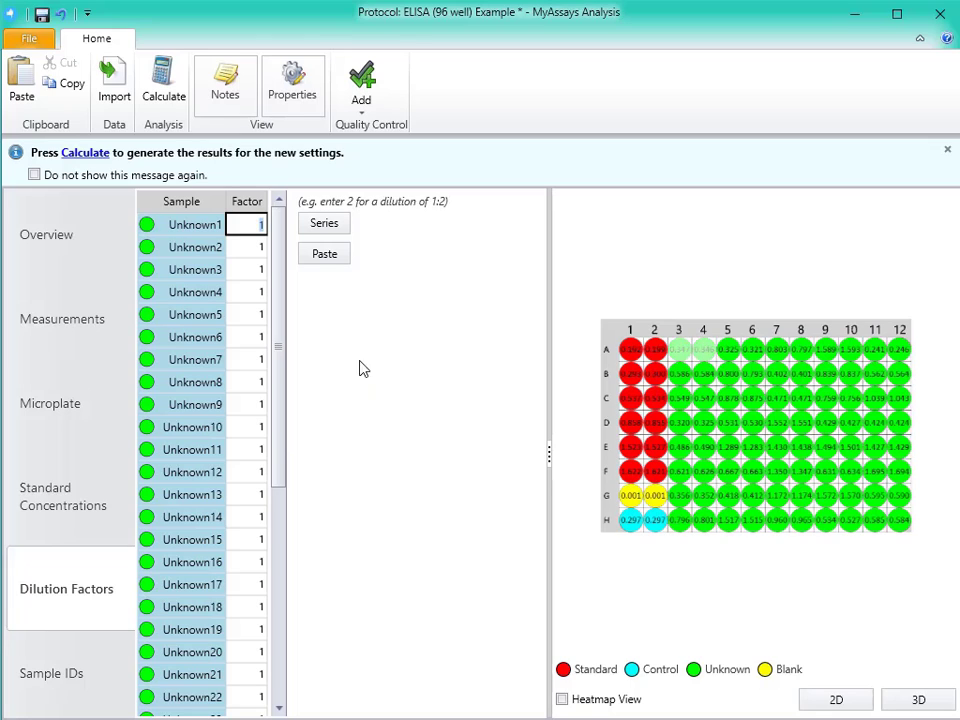
click(337, 230)
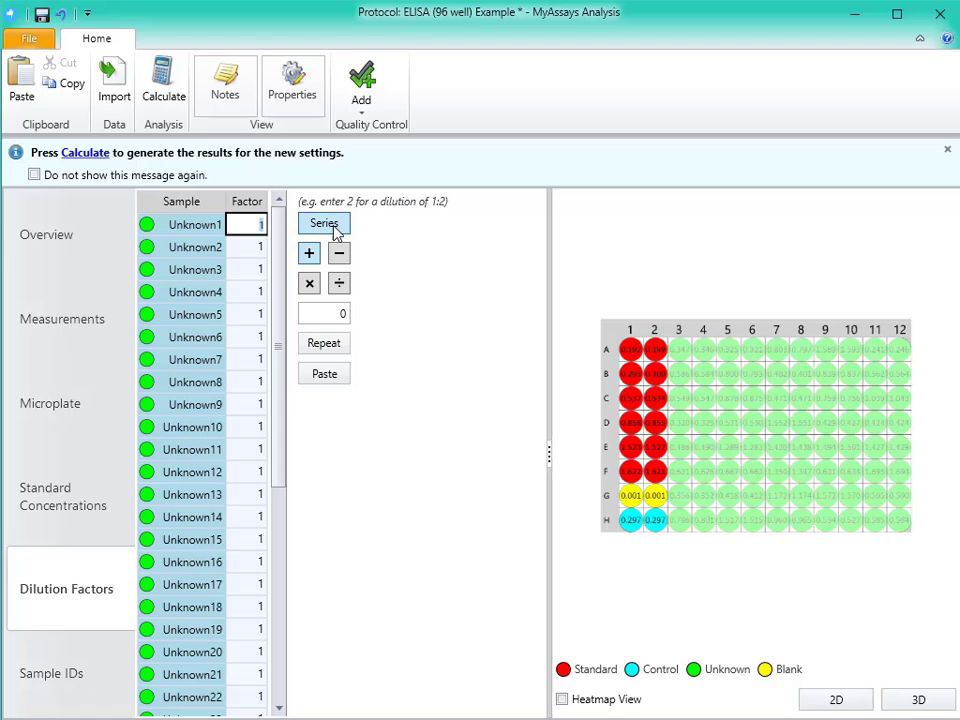
click(337, 230)
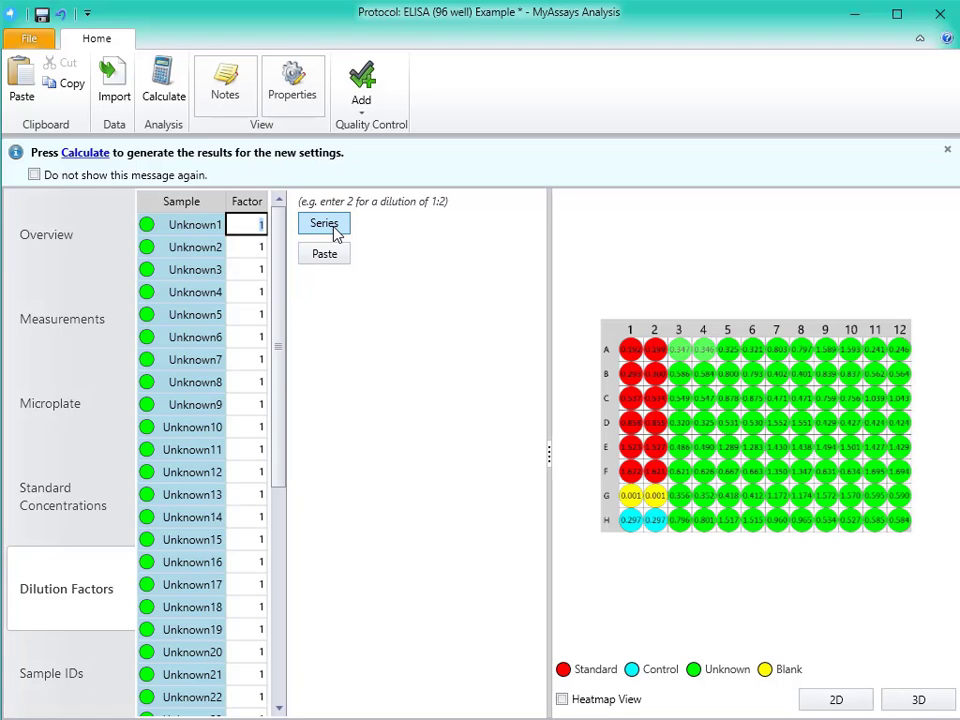
click(326, 254)
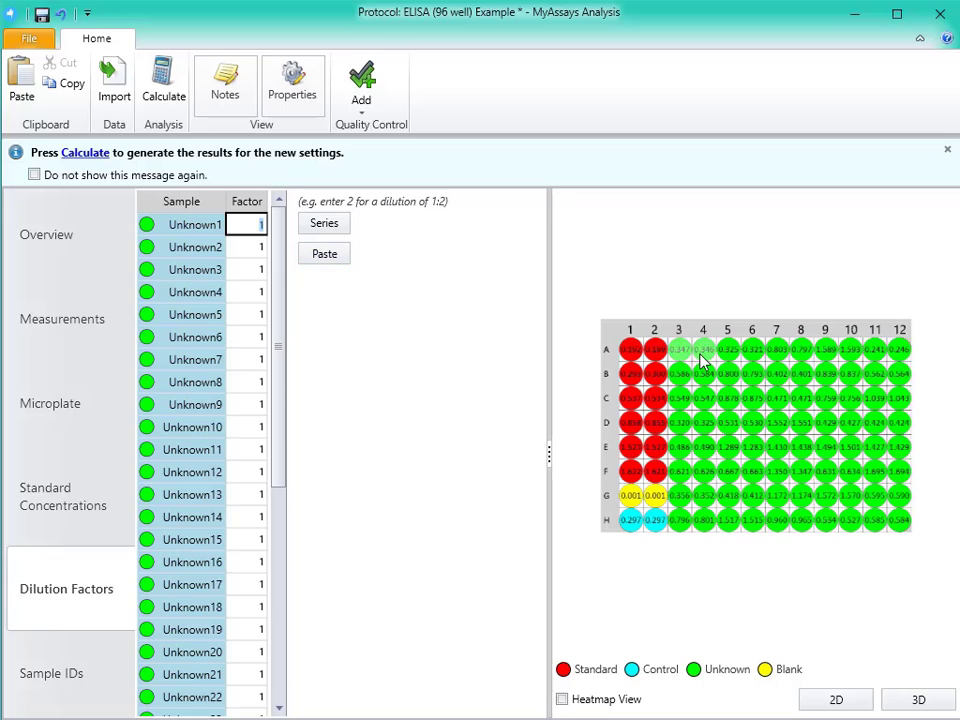
mouse_move(703, 362)
click(93, 675)
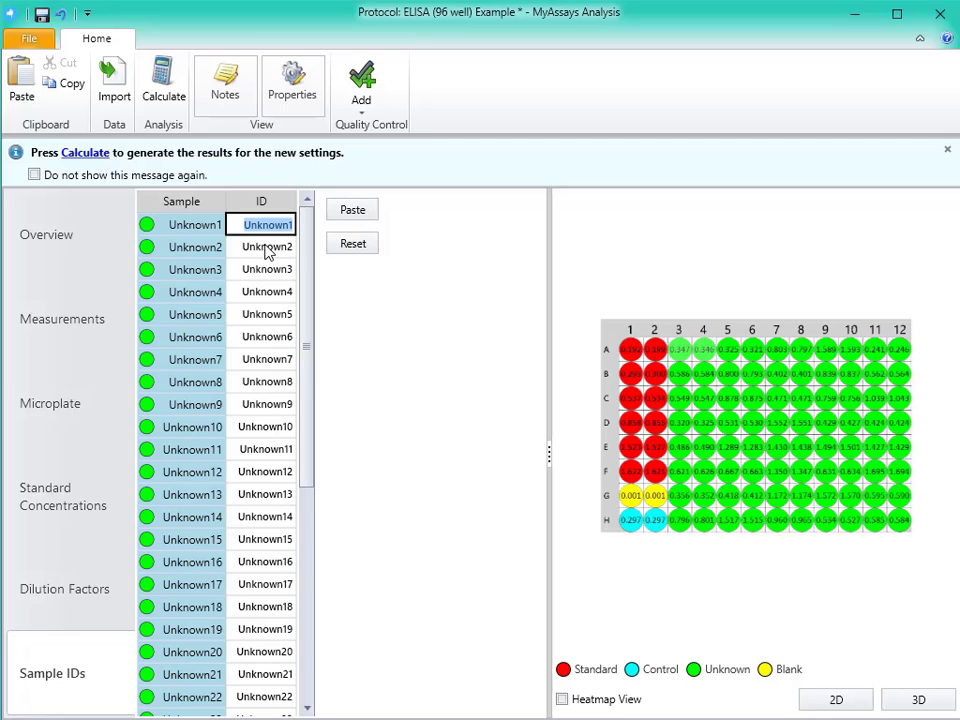
Step: Open Assay Properties and view the Blank Correction transform set to Blank Group 1
click(289, 98)
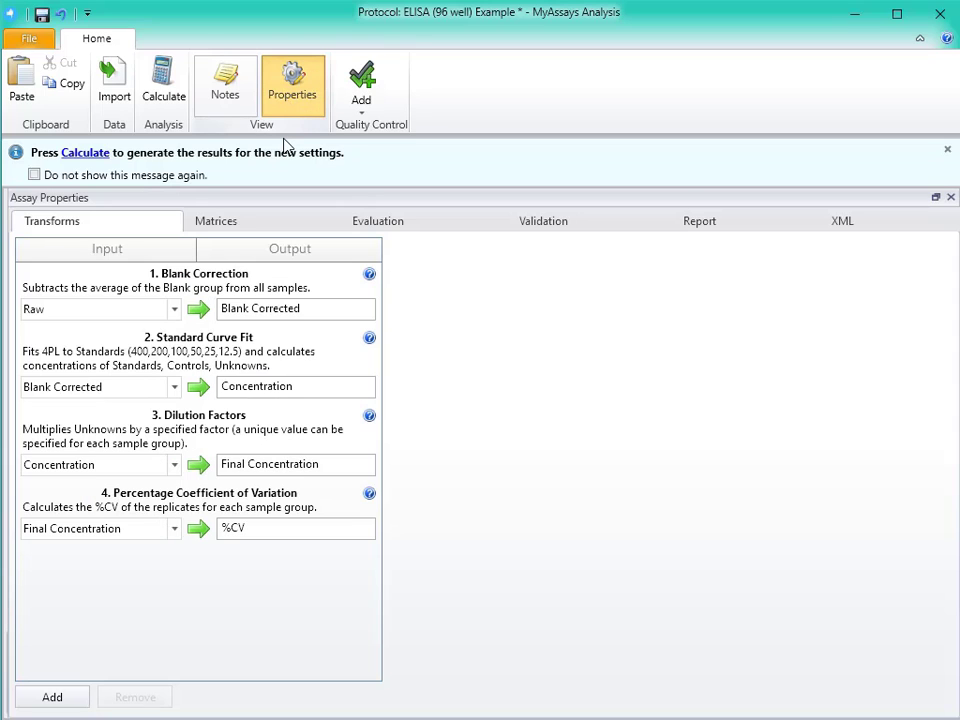
click(268, 297)
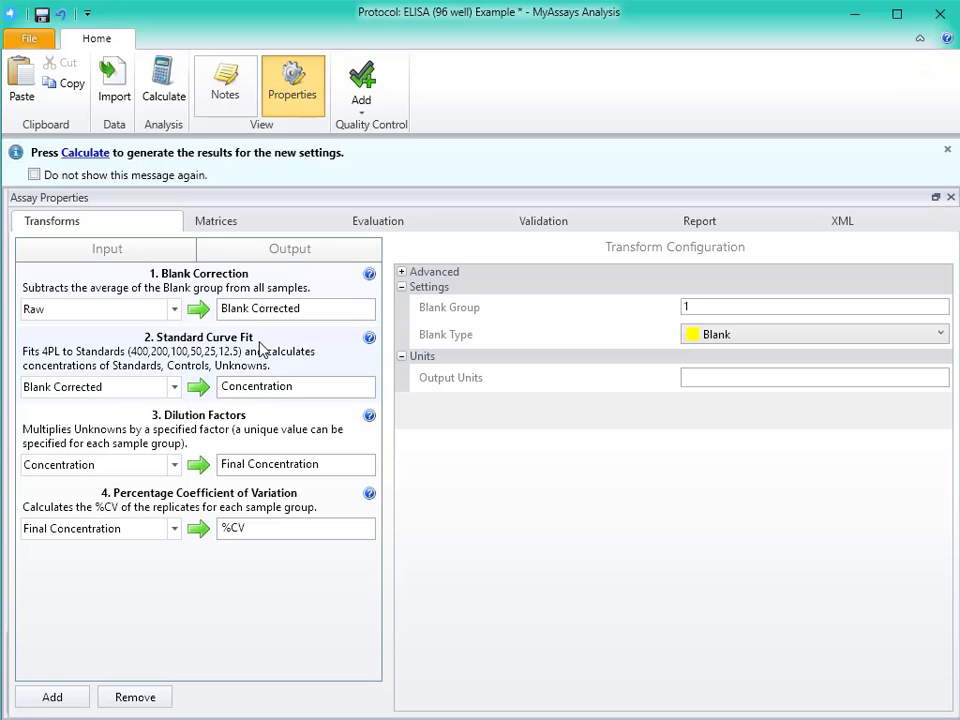
Step: Review Standard Curve Fit settings: 4PL fit, logarithmic X axis, 20% quantification limits
click(260, 346)
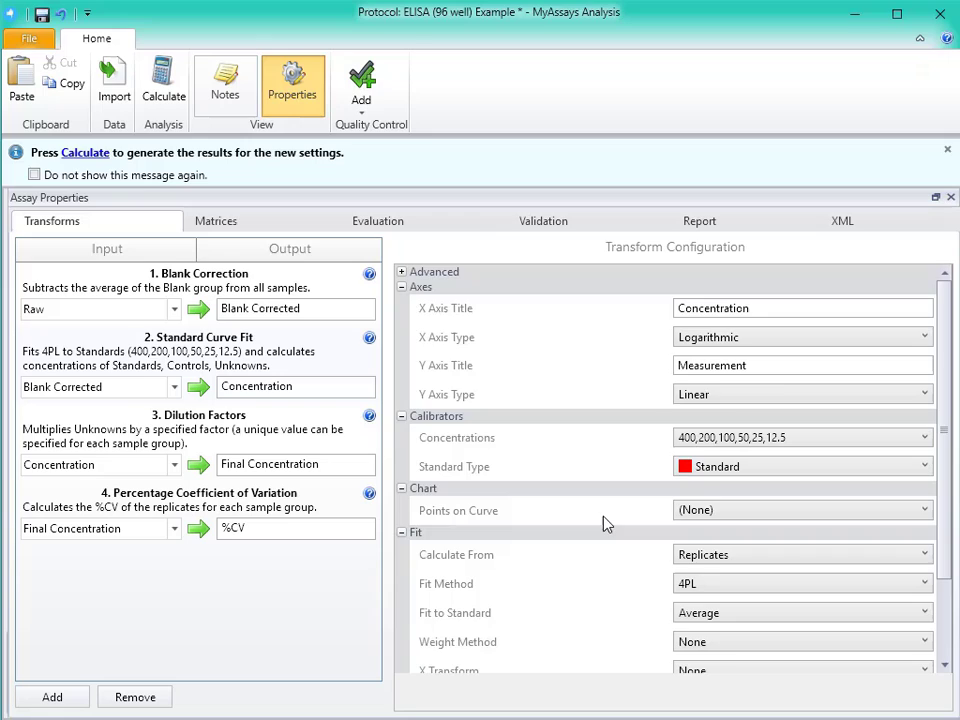
scroll(604, 523, down, 3)
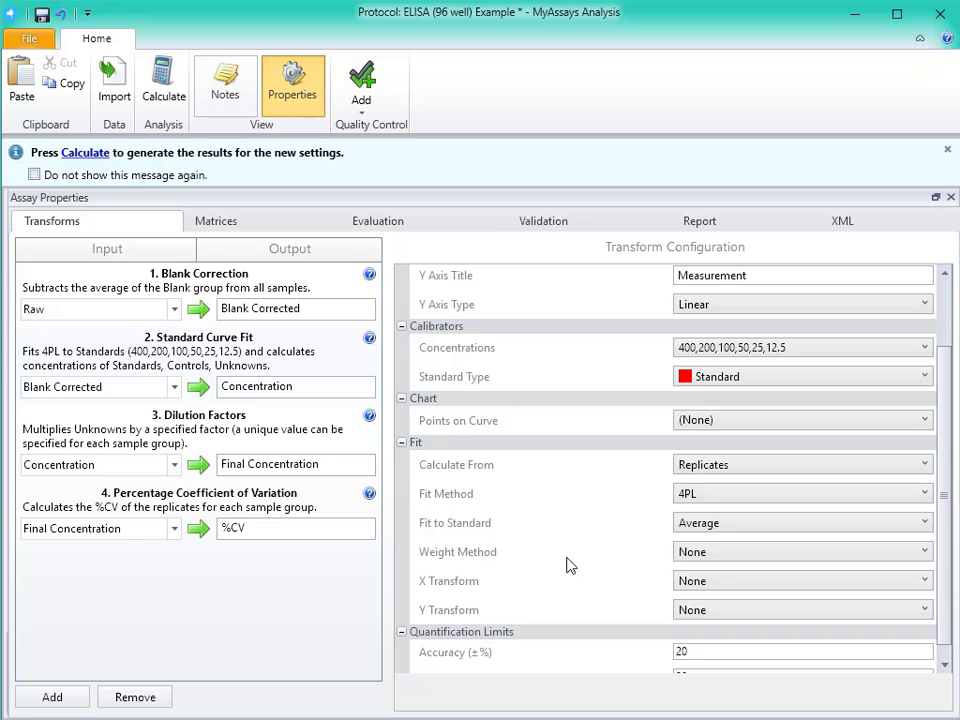
scroll(574, 615, down, 1)
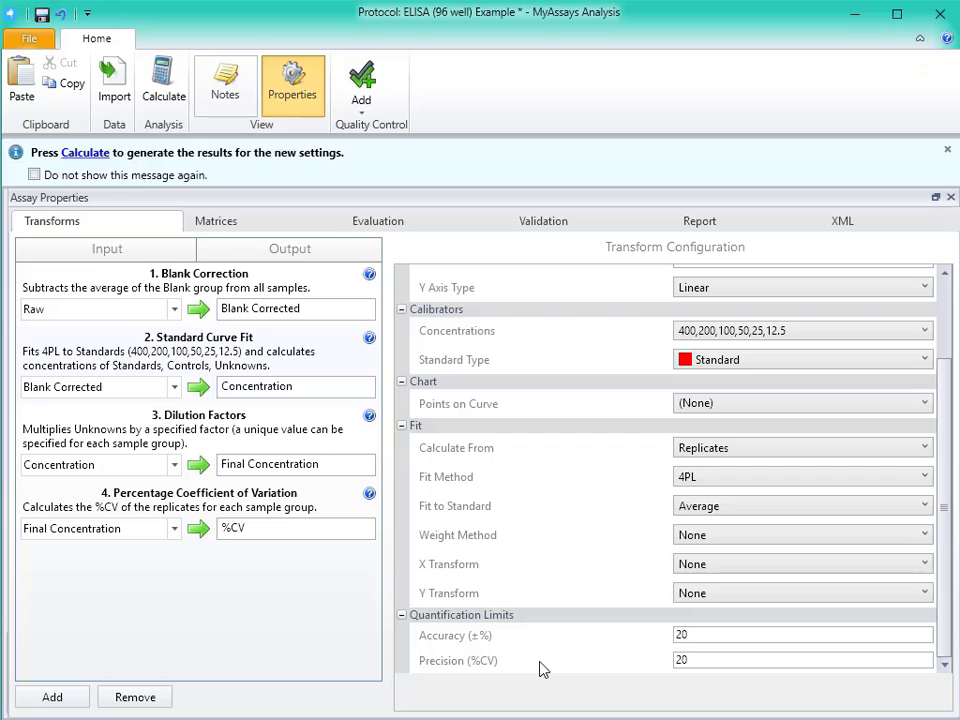
Step: Review the Dilution Factors transform, then the %CV transform with its empty Output Units
click(283, 435)
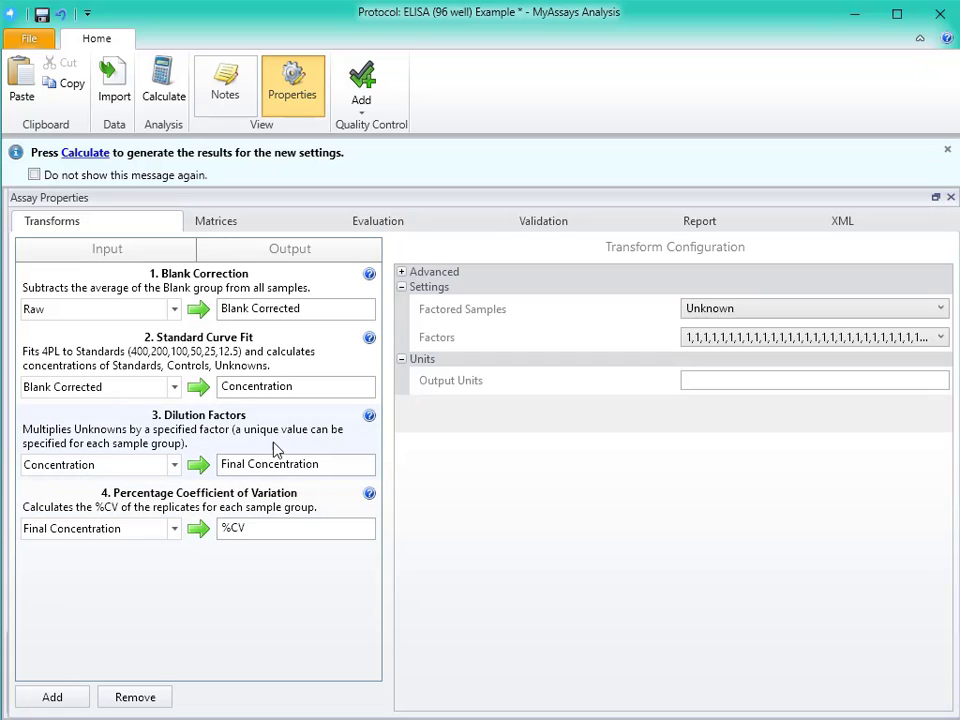
click(248, 514)
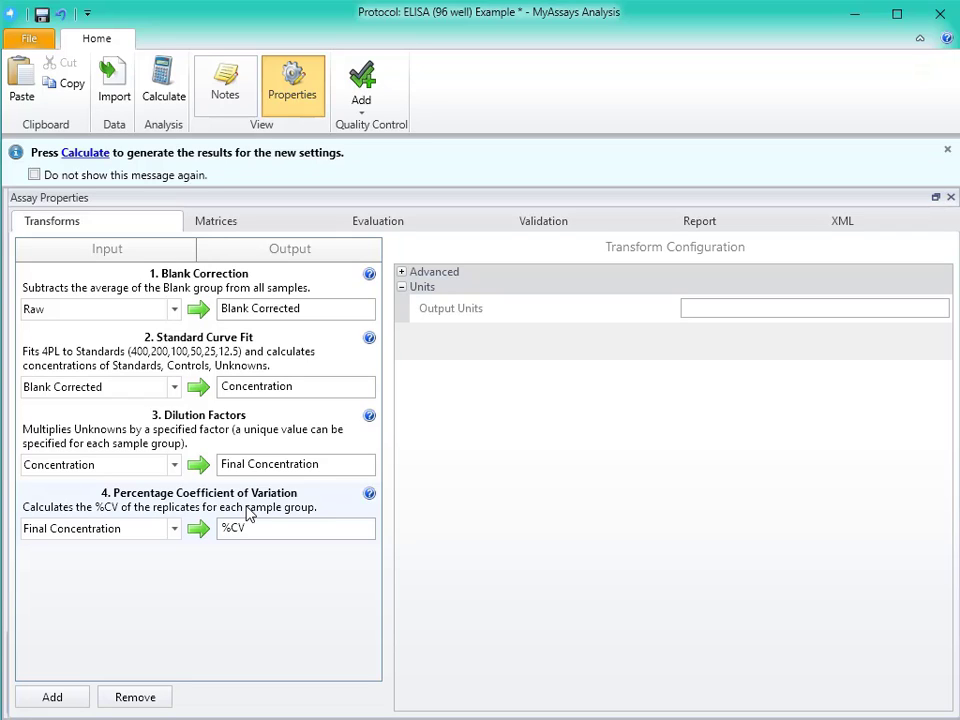
Step: Show the Raw matrix's configuration: 3 decimal places, included in matrix and sample tables
click(233, 222)
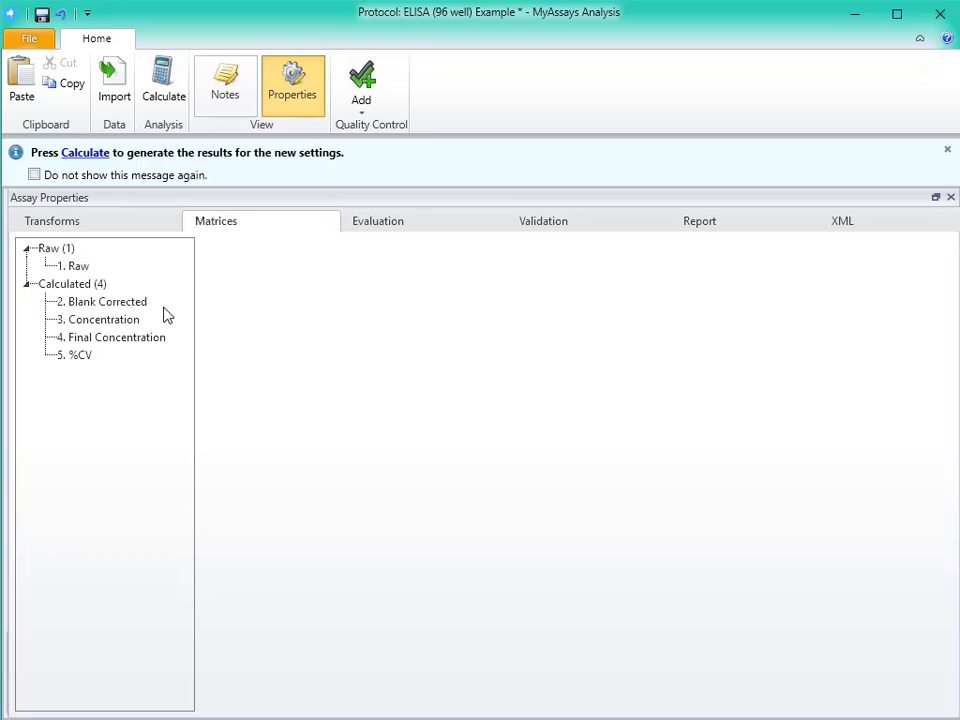
click(79, 267)
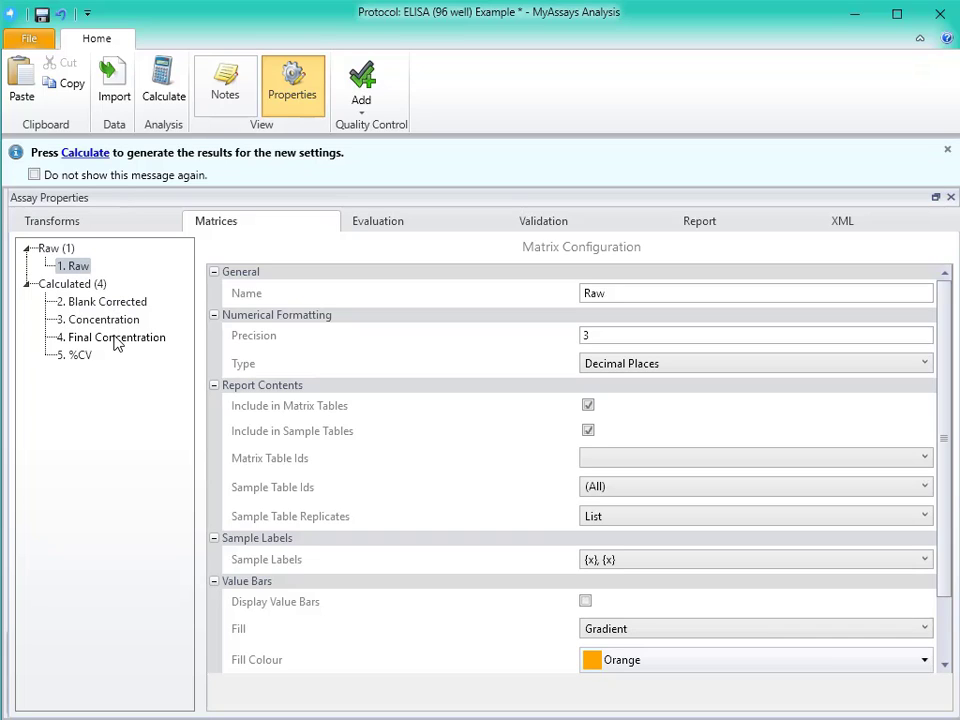
Step: Look over the Evaluation tab, then the Validation tab with no validation tables
click(379, 229)
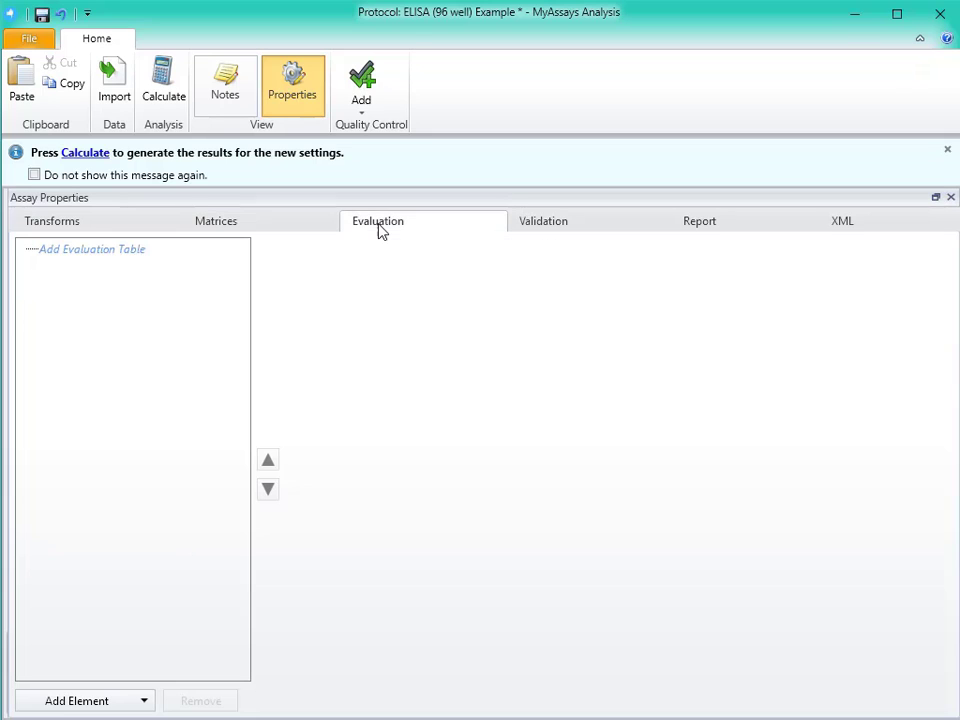
click(567, 230)
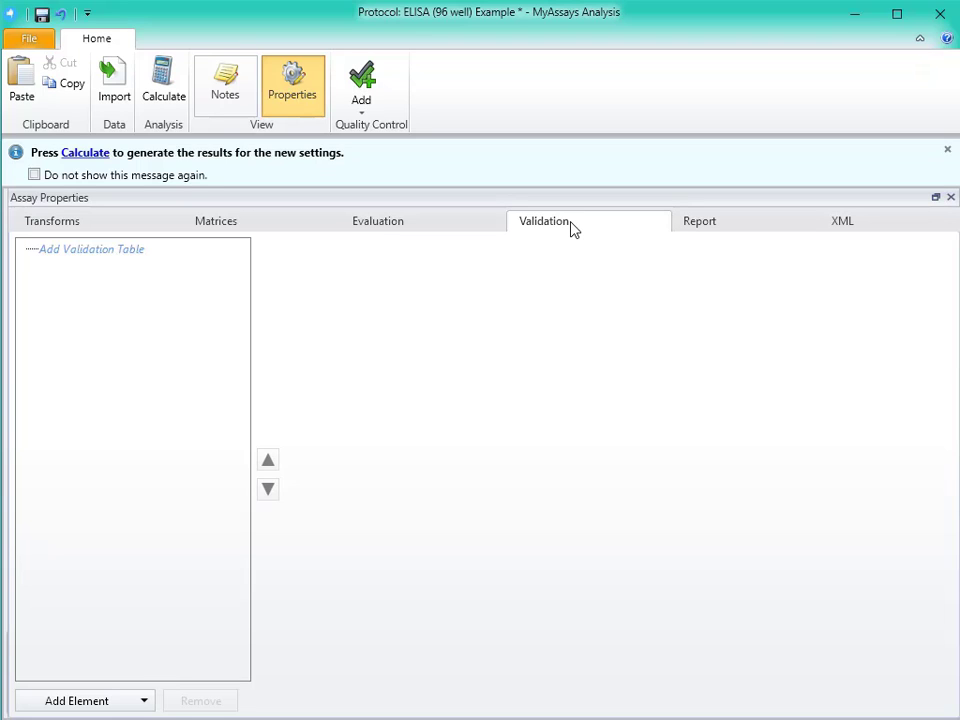
Step: Show the TransformContentStandardCurveFit1 report element's settings: Large chart on sheet 'Fit Details'
click(704, 229)
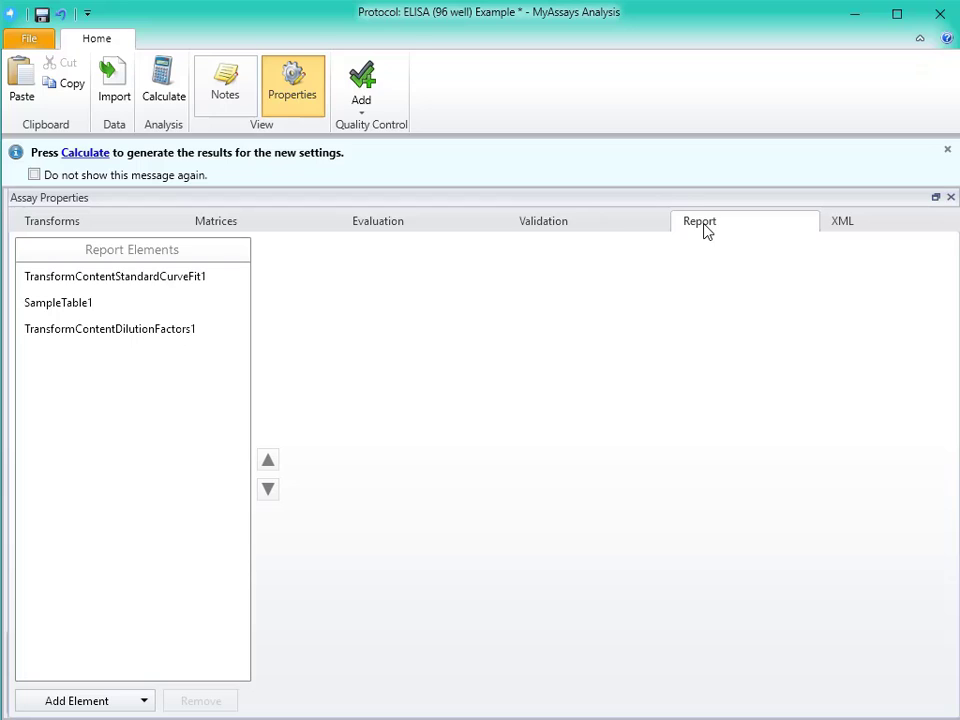
click(209, 283)
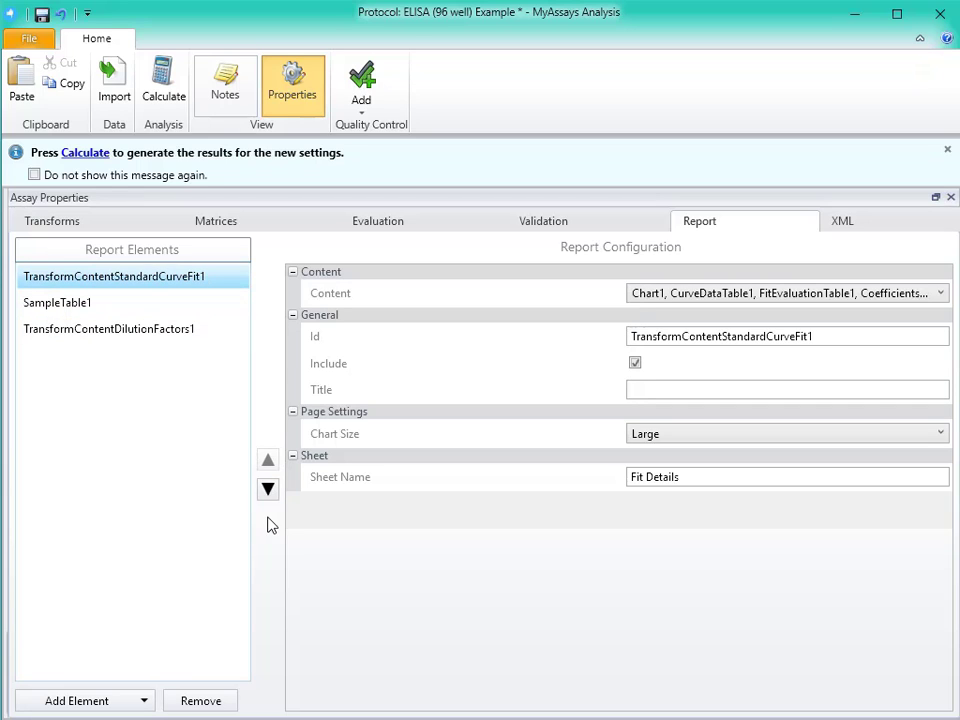
Step: Display the protocol's full XML definition, starting with the Raw matrix and BlankCorrection transform
click(864, 226)
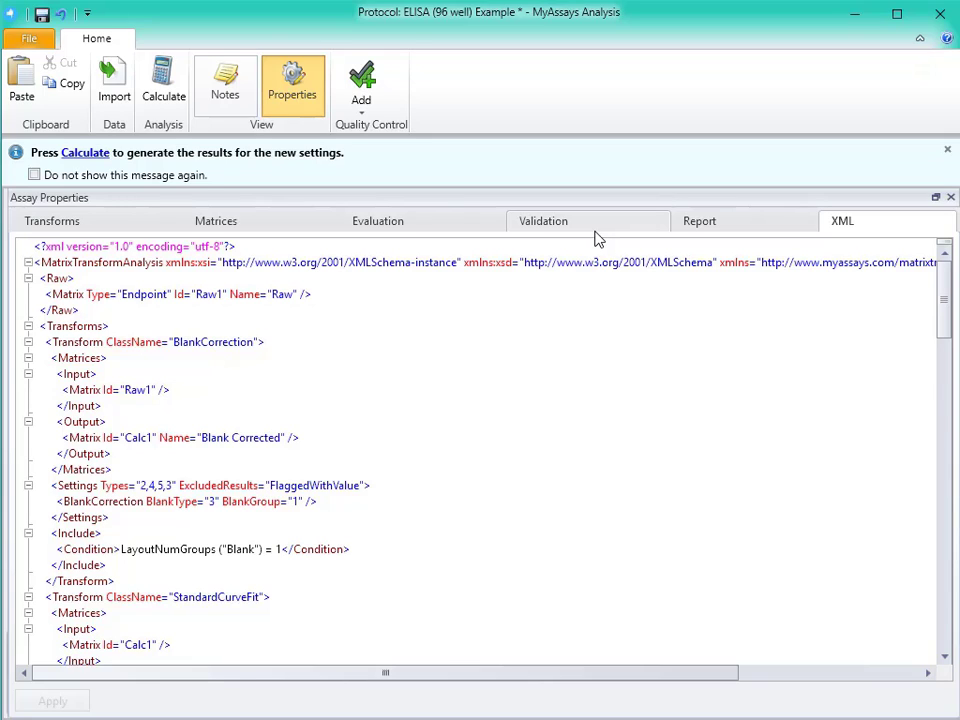
Step: Hide assay properties, view the plate's measurement readings, then switch to the raw data plate 1.xlsx workbook
click(296, 86)
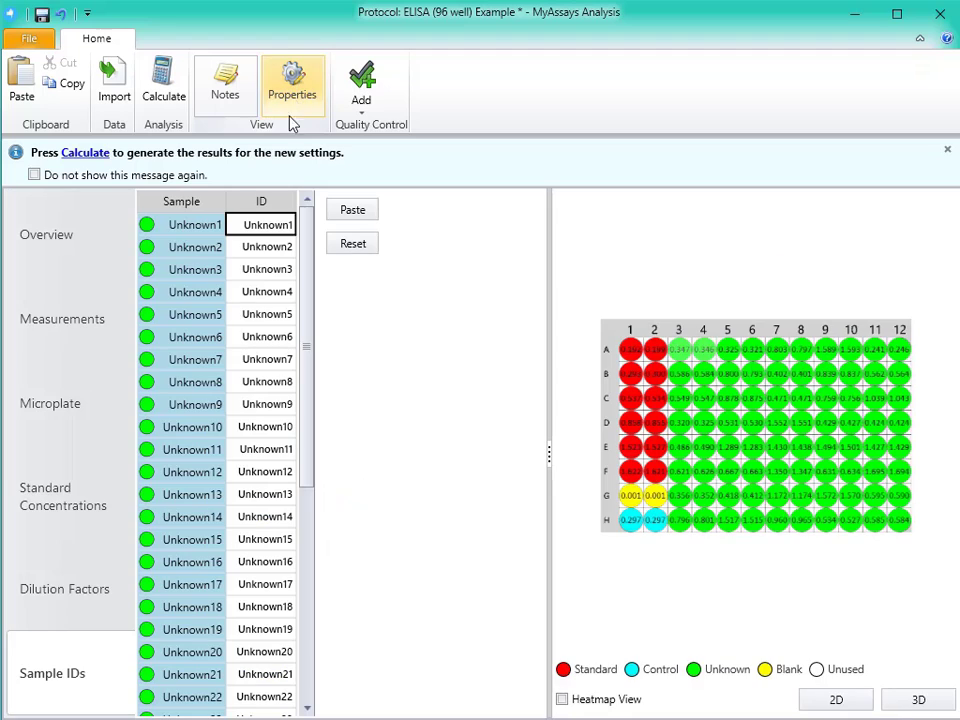
click(77, 336)
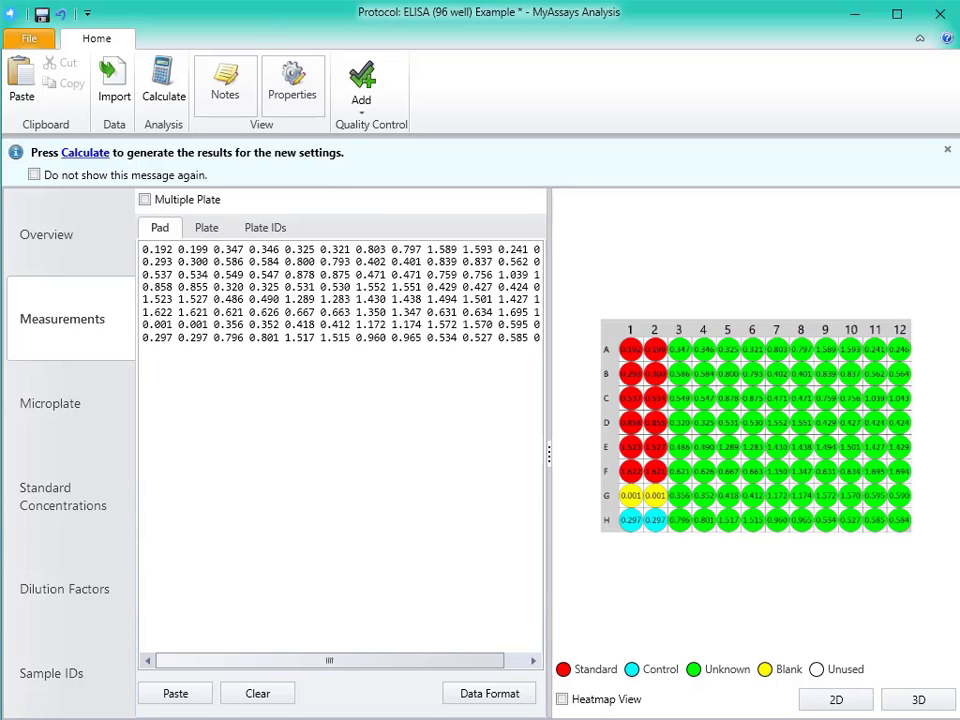
key(alt+Tab)
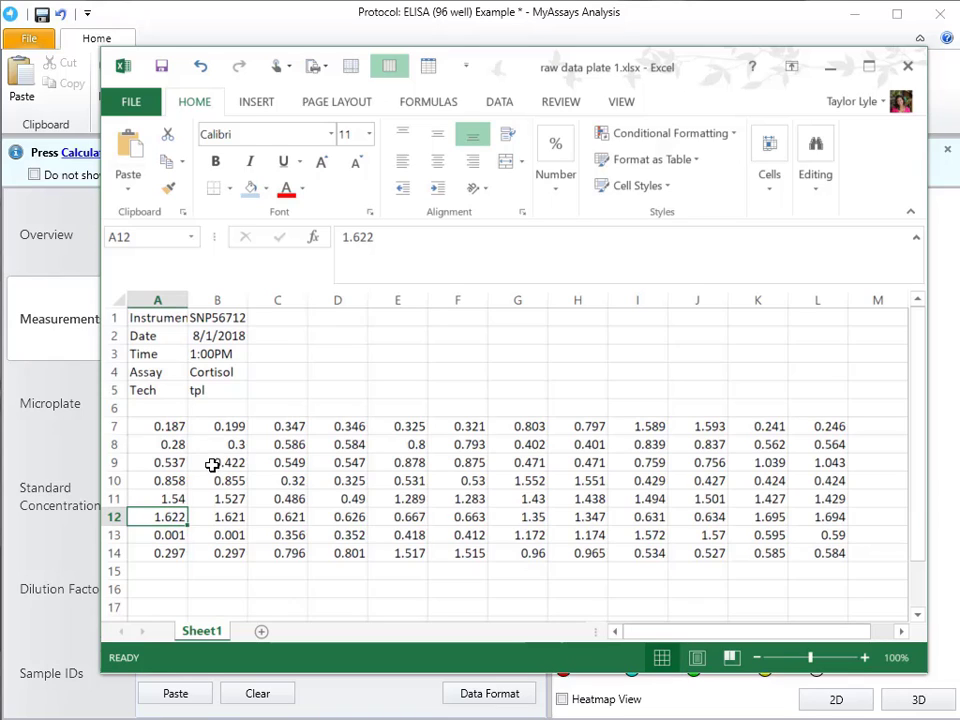
Step: Close Excel and load raw data plate 1.xlsx as a measurements import
click(907, 66)
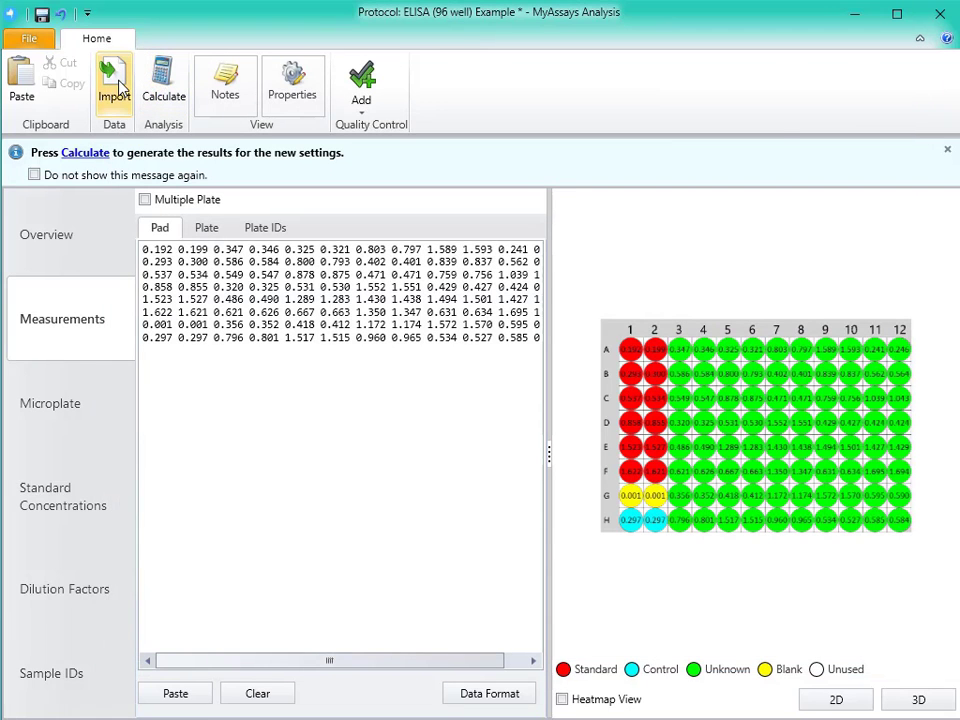
click(114, 86)
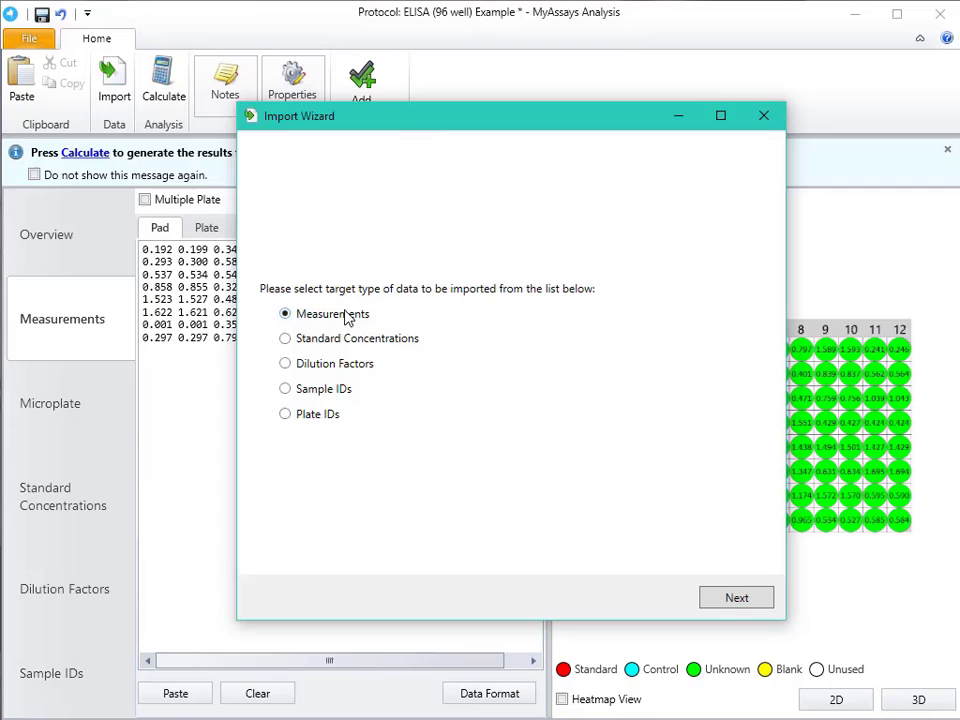
click(740, 600)
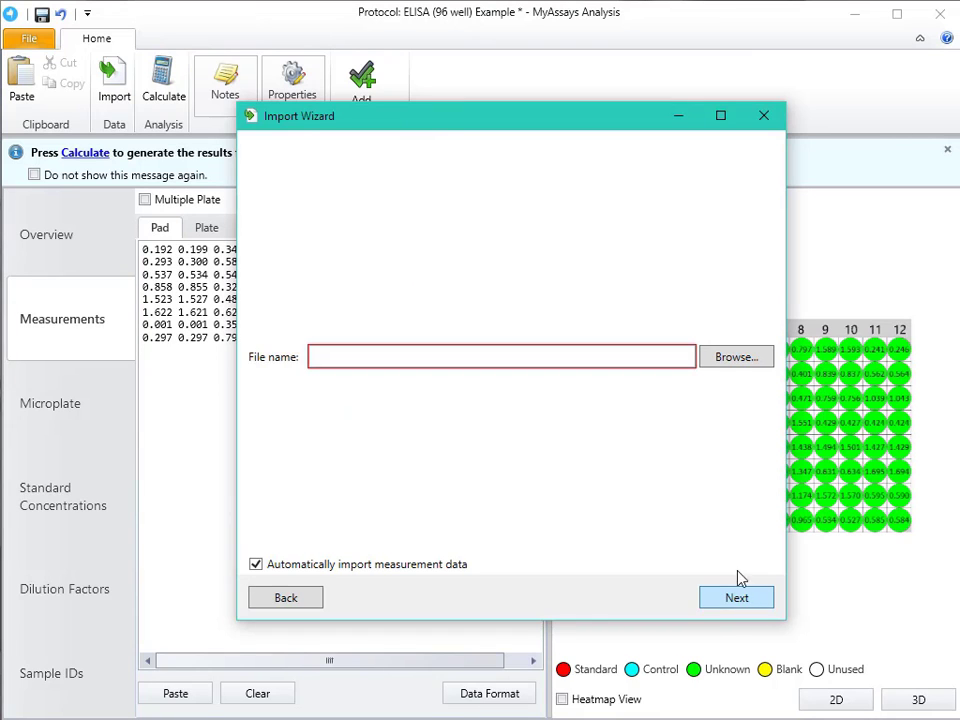
click(743, 358)
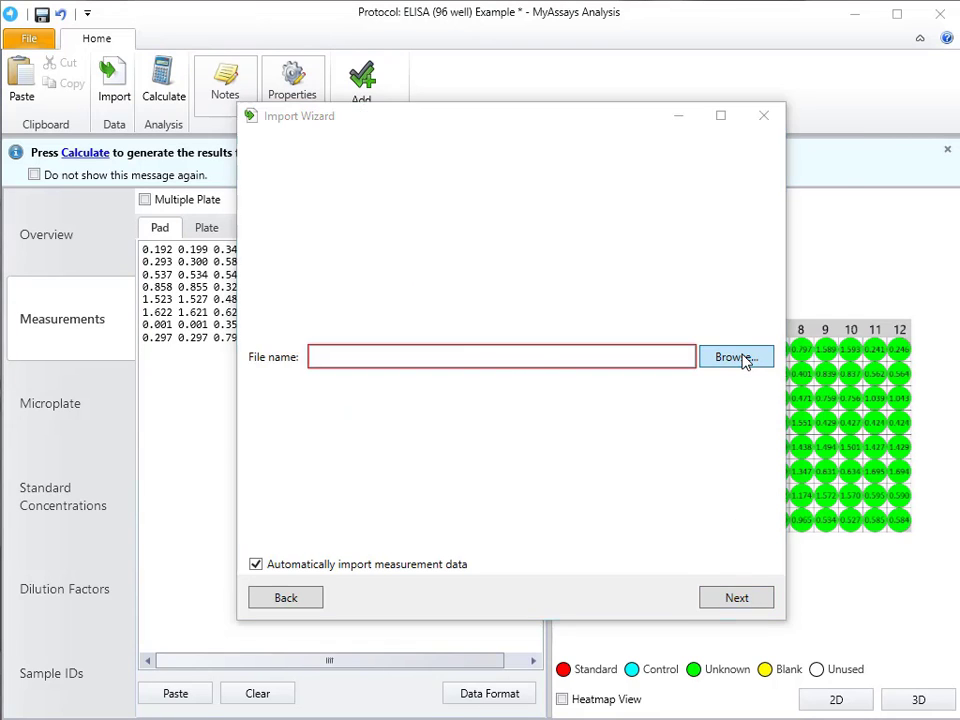
click(598, 320)
click(672, 550)
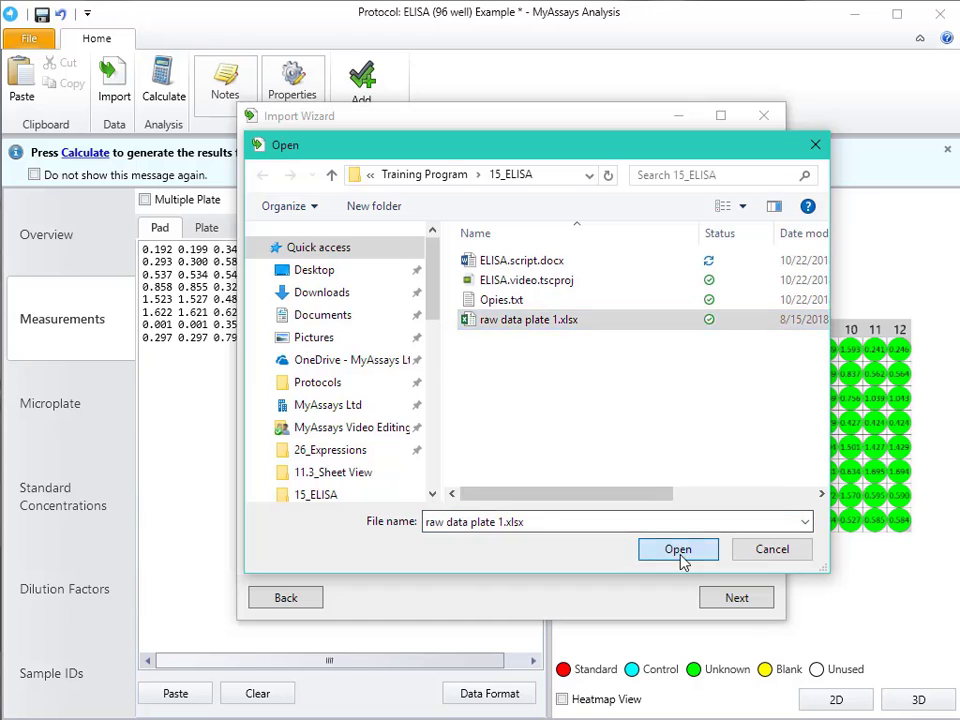
click(736, 598)
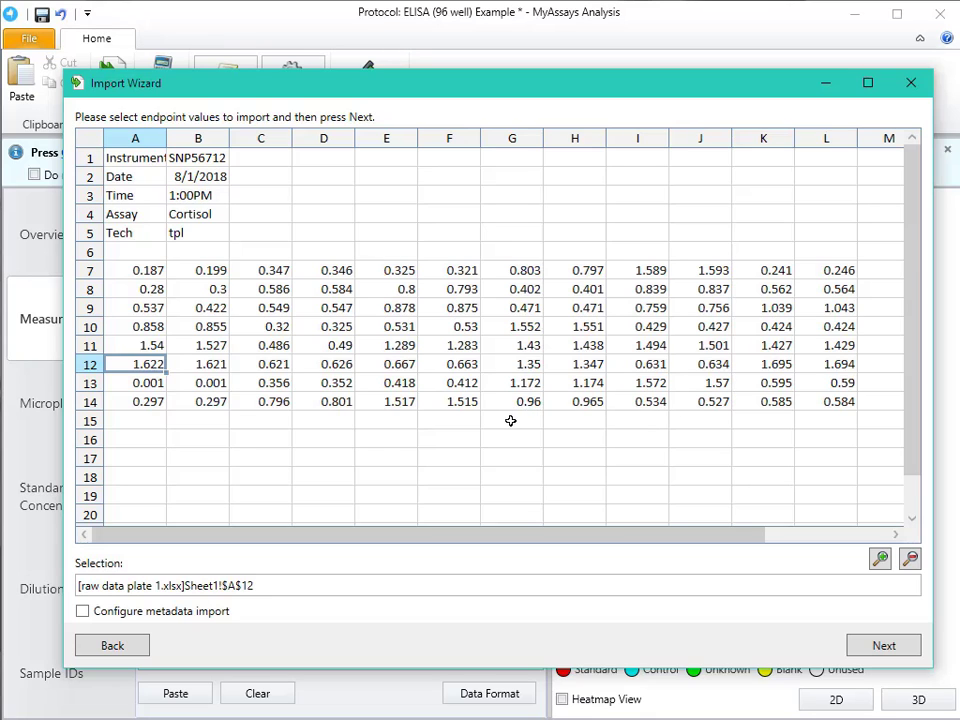
Step: Select A7:L14 as the endpoint values and enable metadata import
drag(137, 277, 212, 290)
drag(540, 378, 806, 407)
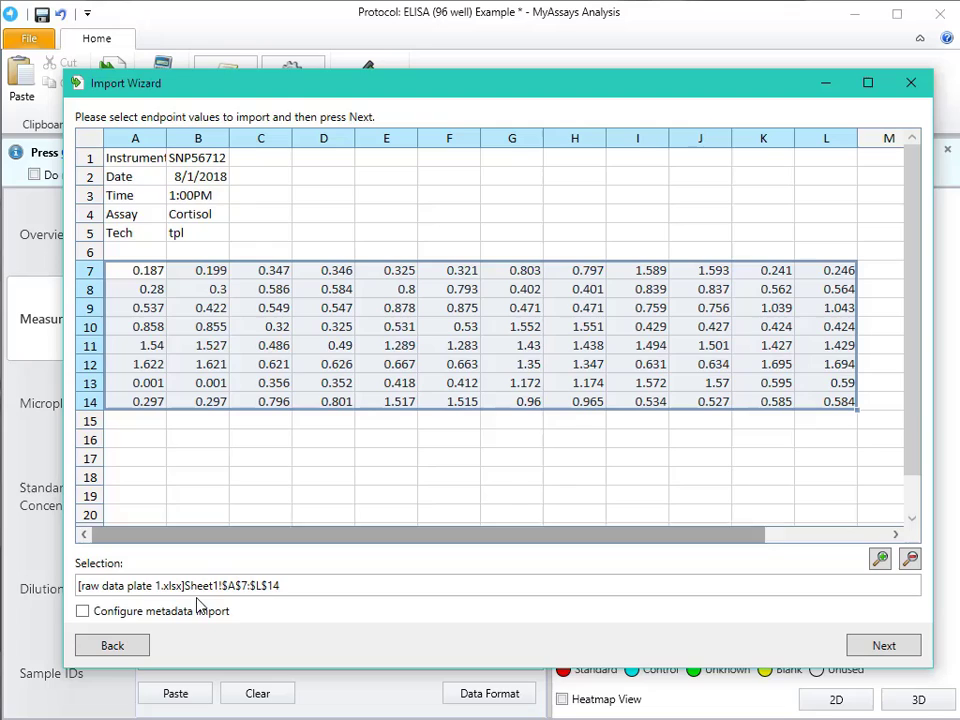
click(84, 613)
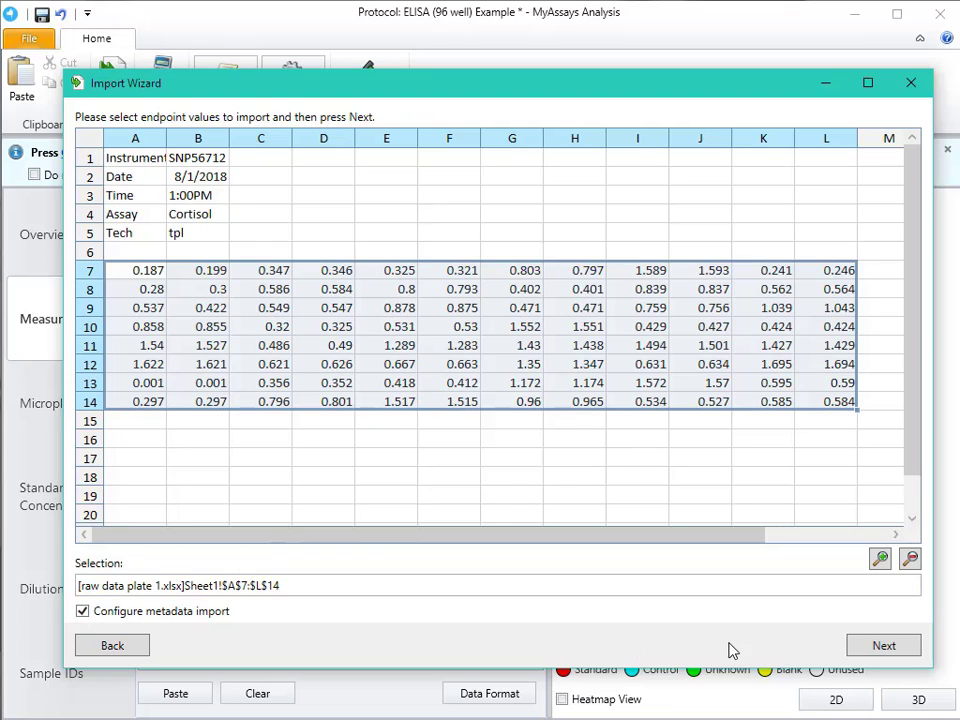
click(868, 650)
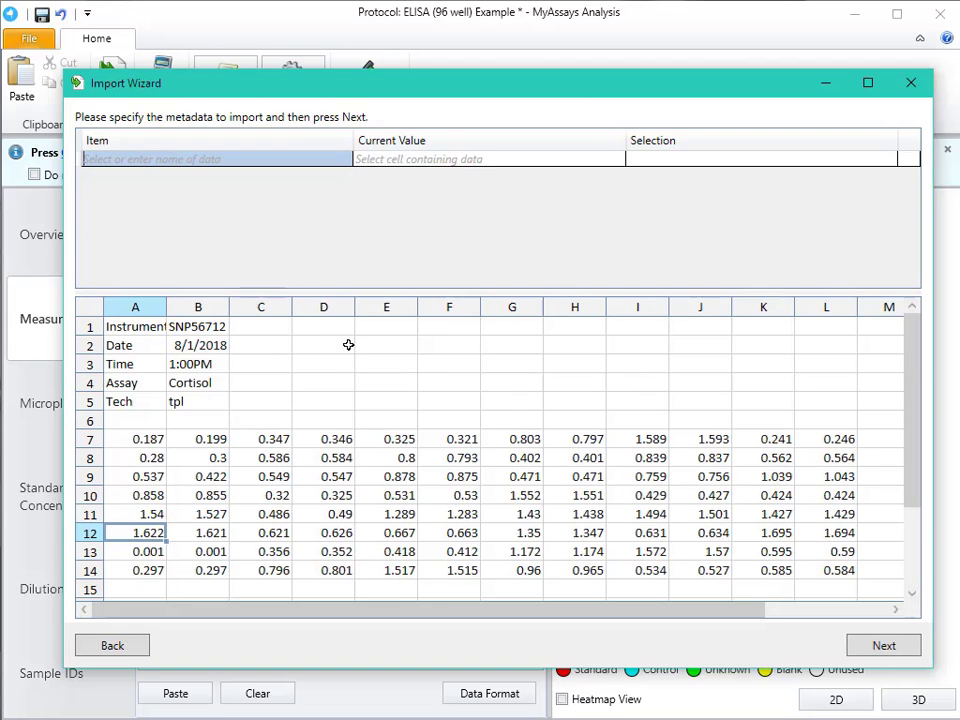
Step: Map Instrument, Date, Time, Assay and Tech metadata from cells A1–A5 with values B1–B5
click(138, 327)
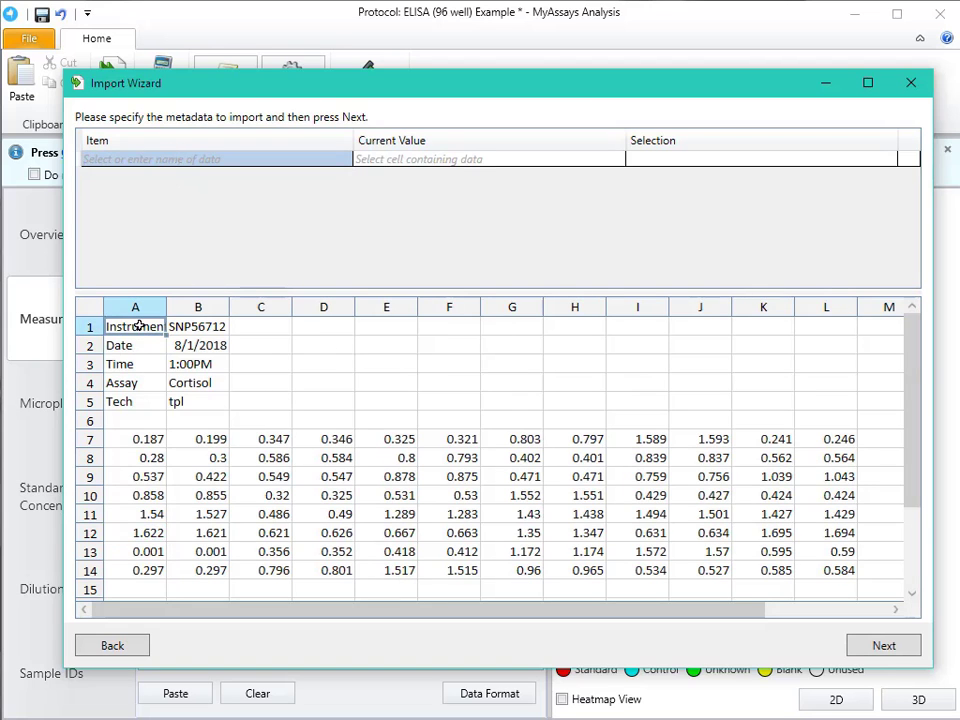
click(136, 327)
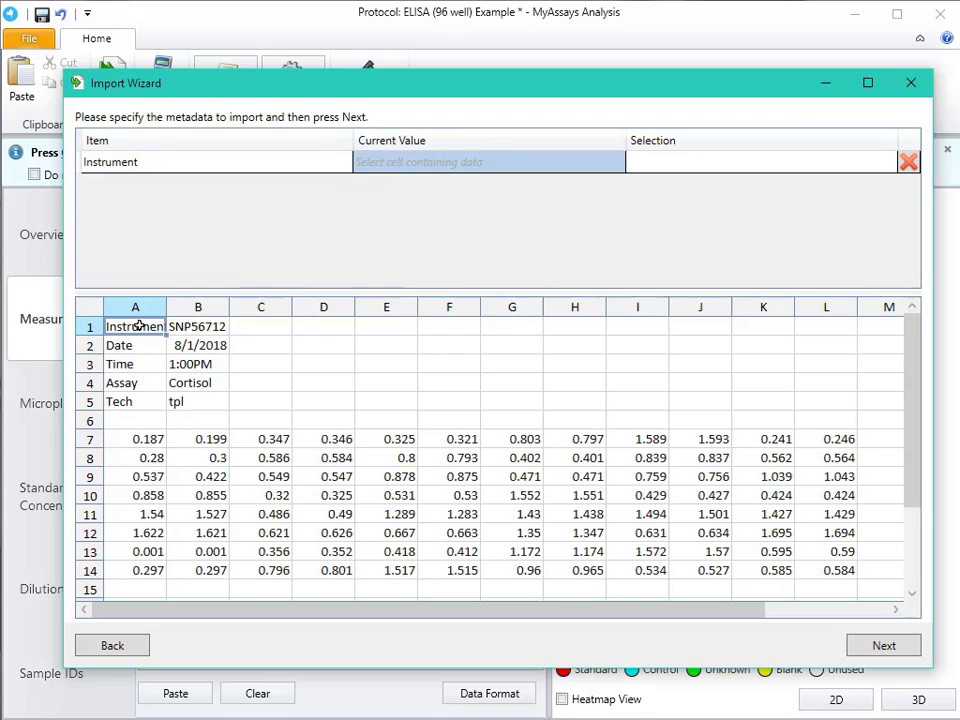
click(216, 328)
click(140, 345)
click(205, 345)
click(162, 364)
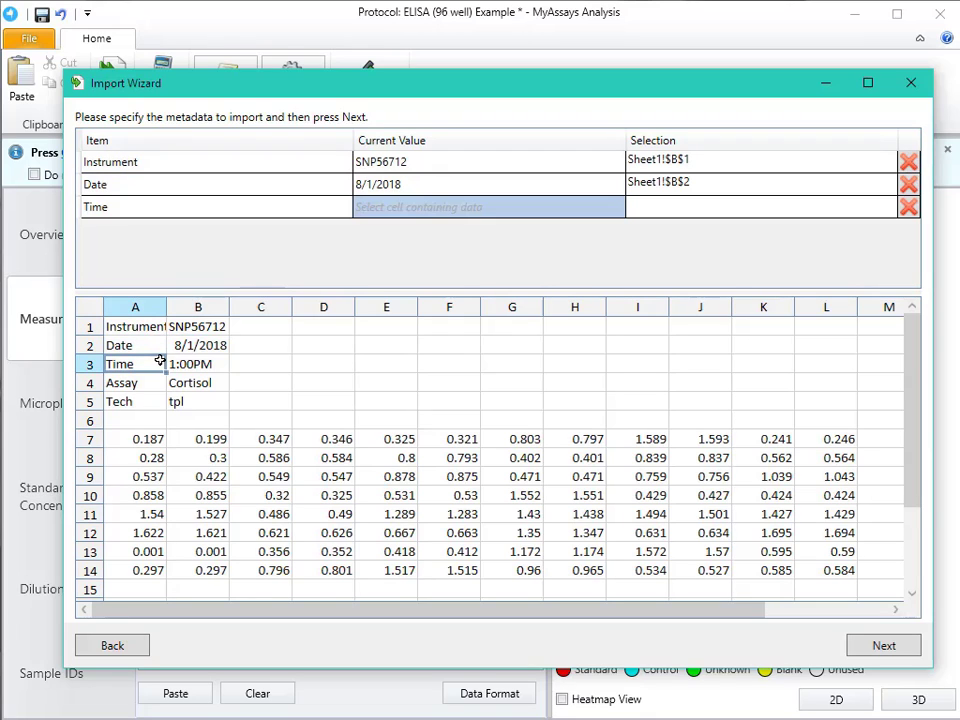
click(203, 364)
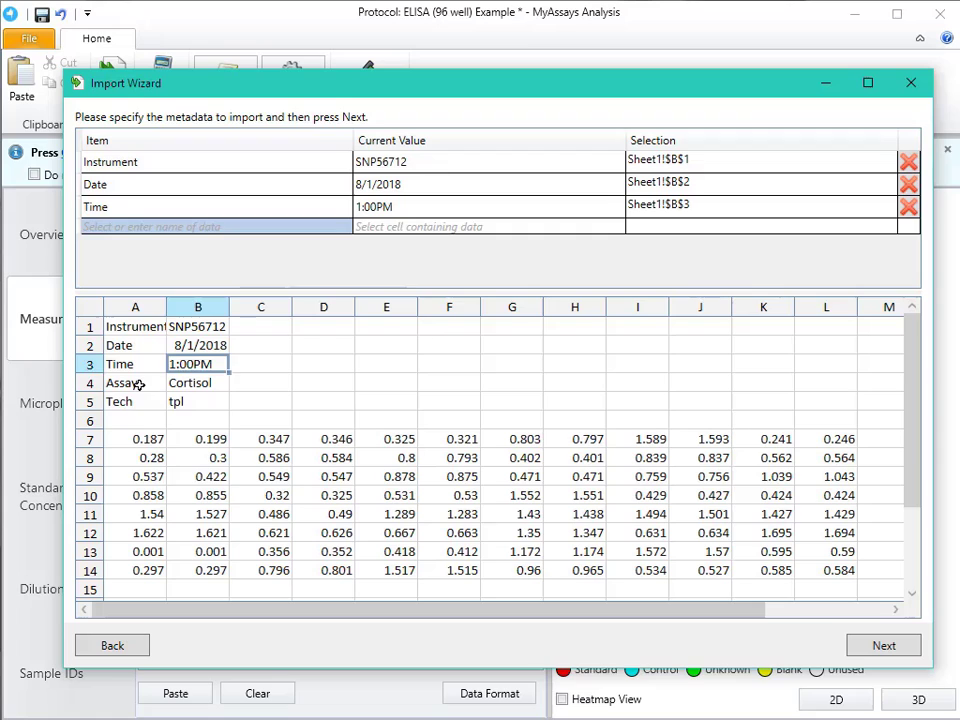
click(163, 384)
click(187, 384)
click(137, 402)
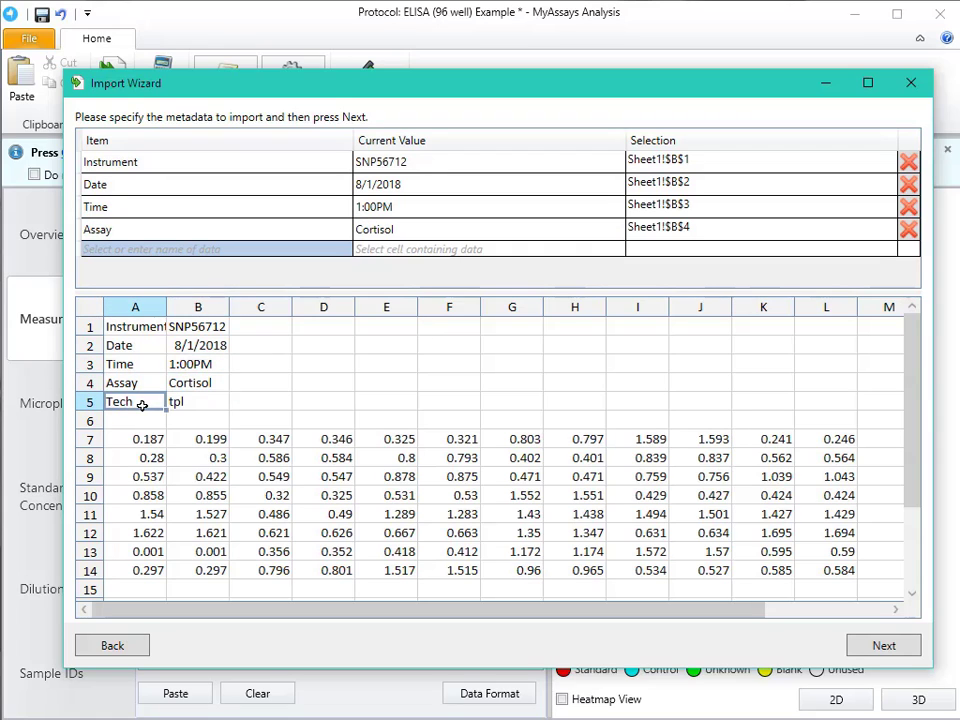
click(195, 402)
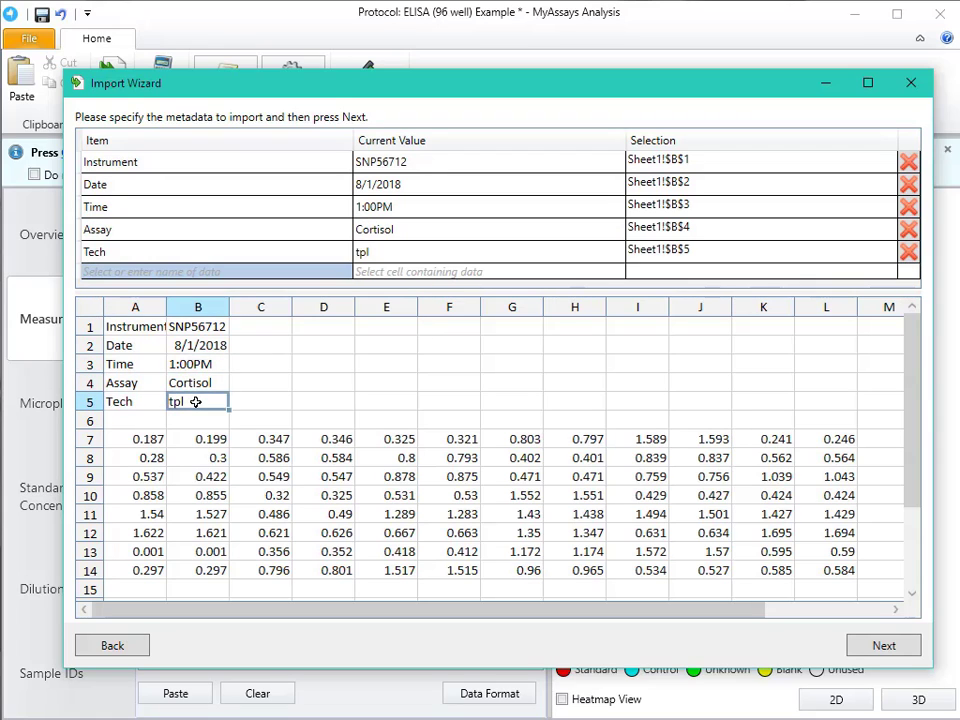
Step: Preview the Pad, Plate and Meta data, then finish the import without calculating results
click(884, 646)
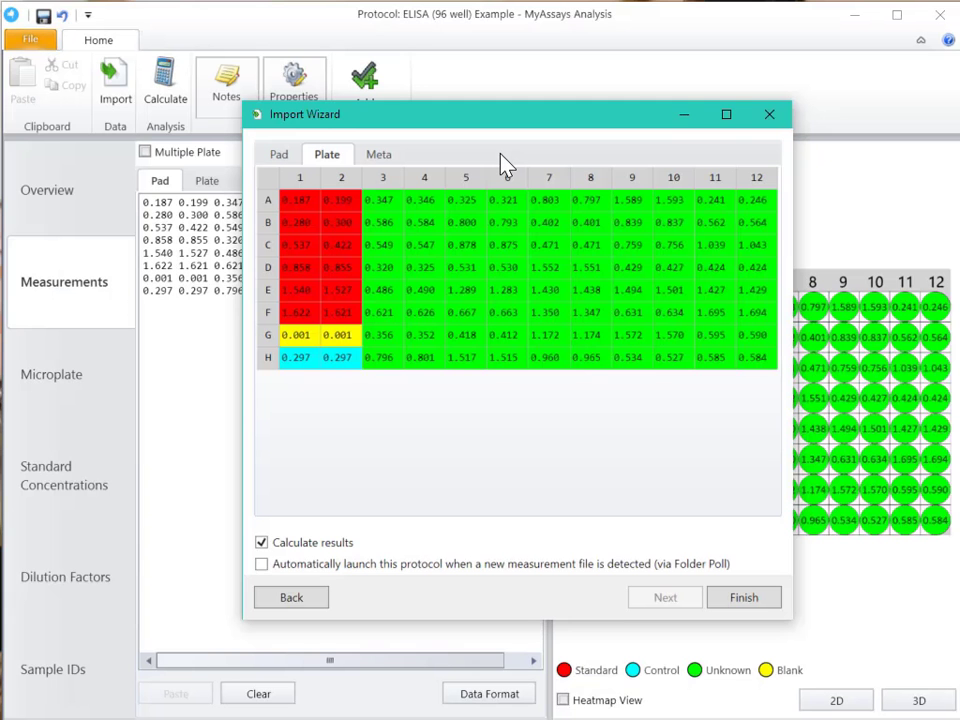
click(292, 155)
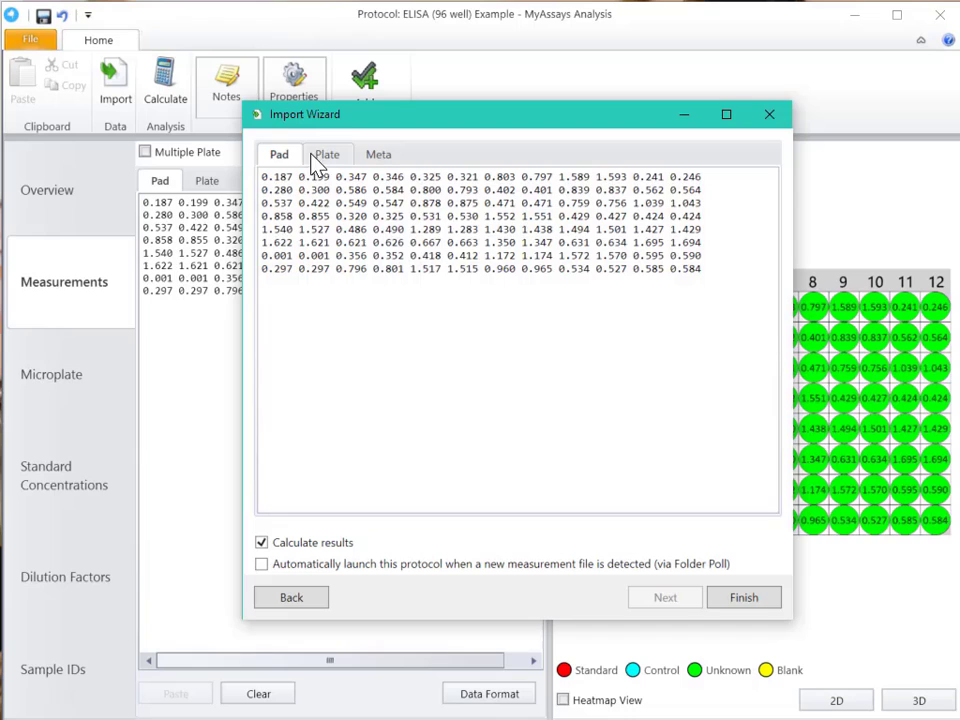
click(323, 154)
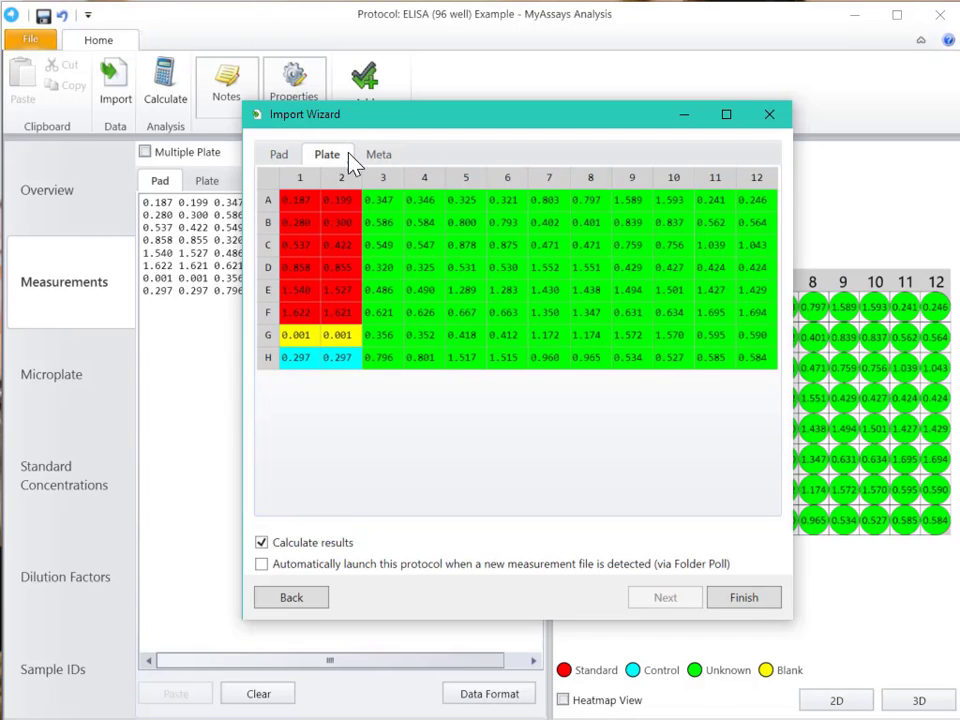
click(378, 157)
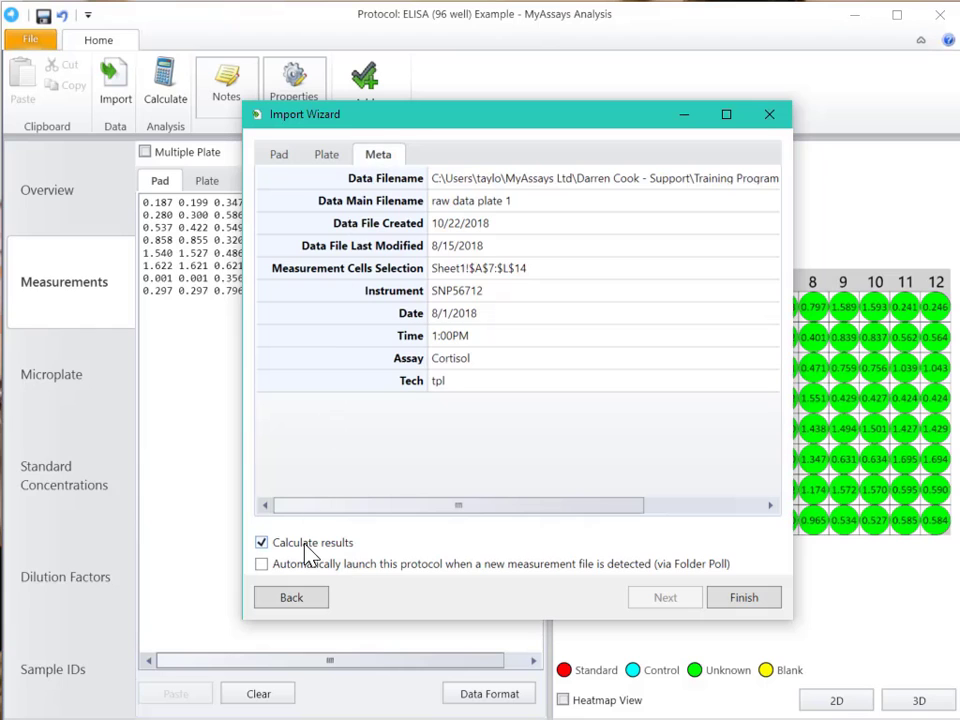
click(262, 544)
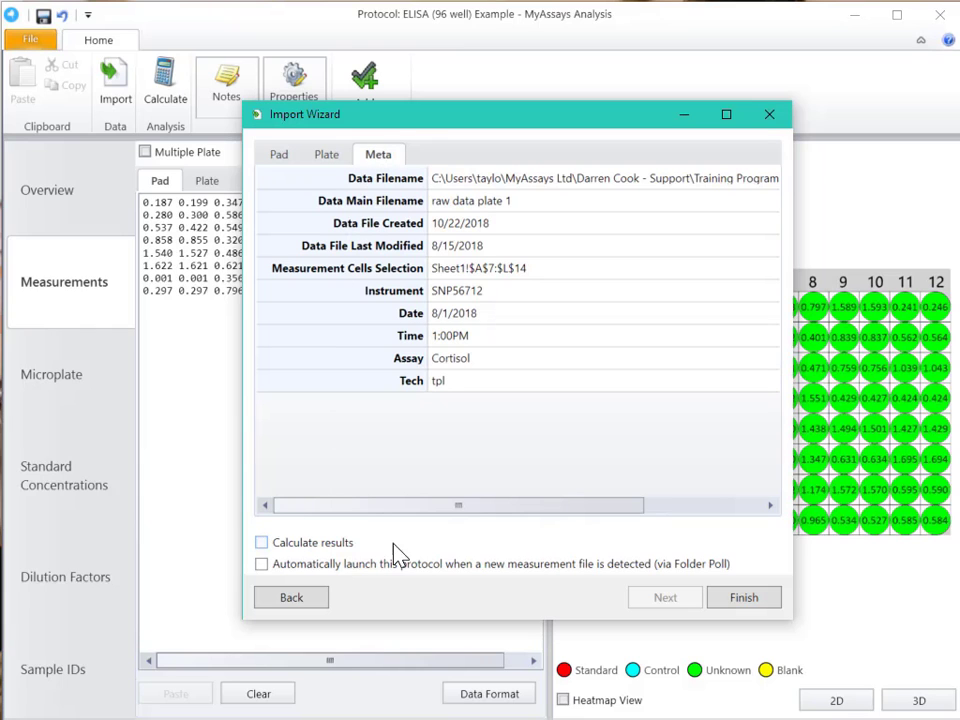
click(741, 600)
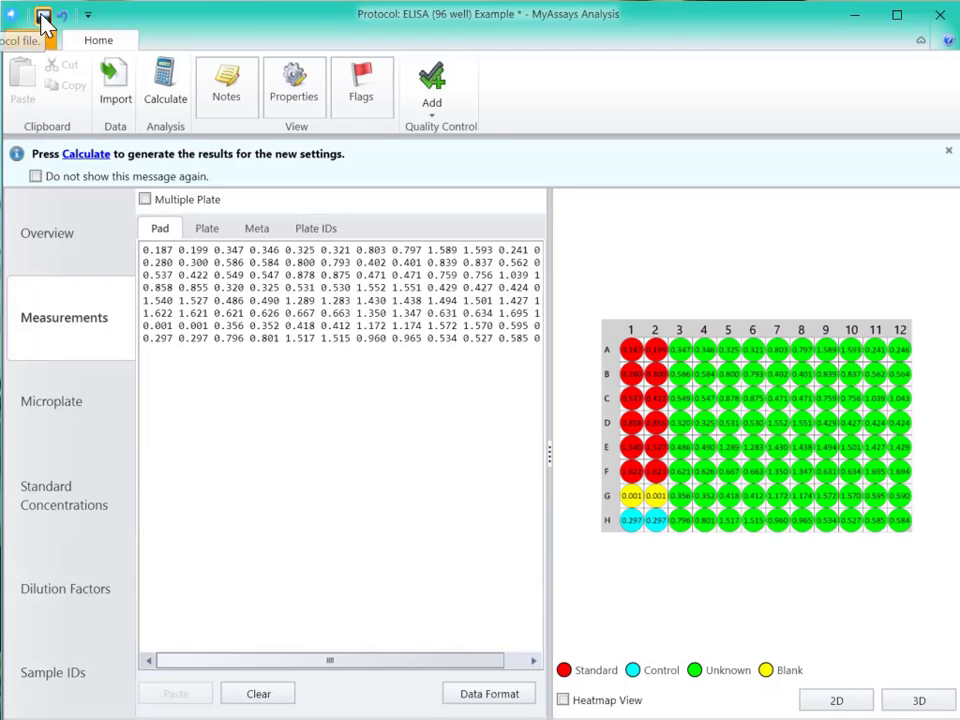
Step: Save the protocol and display the Microplate layout designs
click(43, 17)
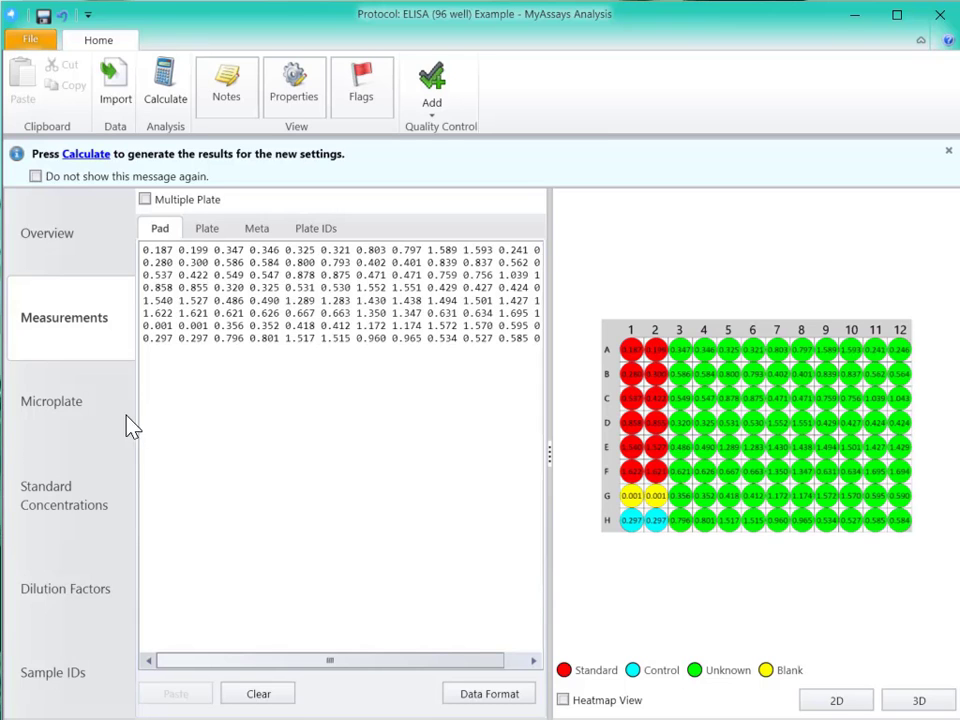
click(88, 420)
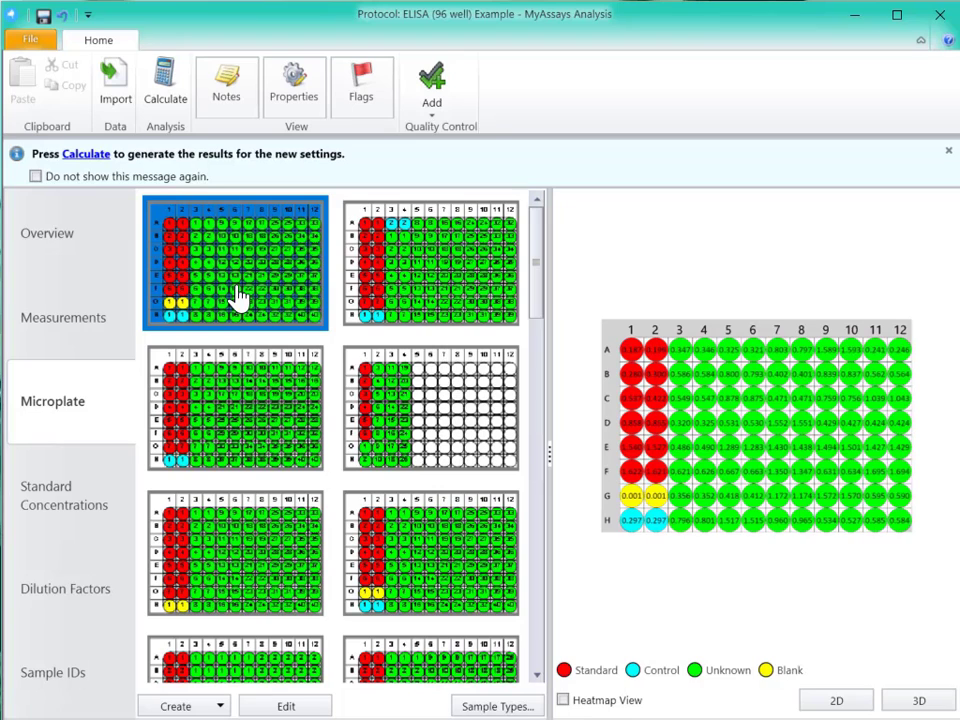
Step: Fill Standard1–Standard6 with a ÷2 series from 500: 500, 250, 125, 62.5, 31.25, 15.625
click(88, 496)
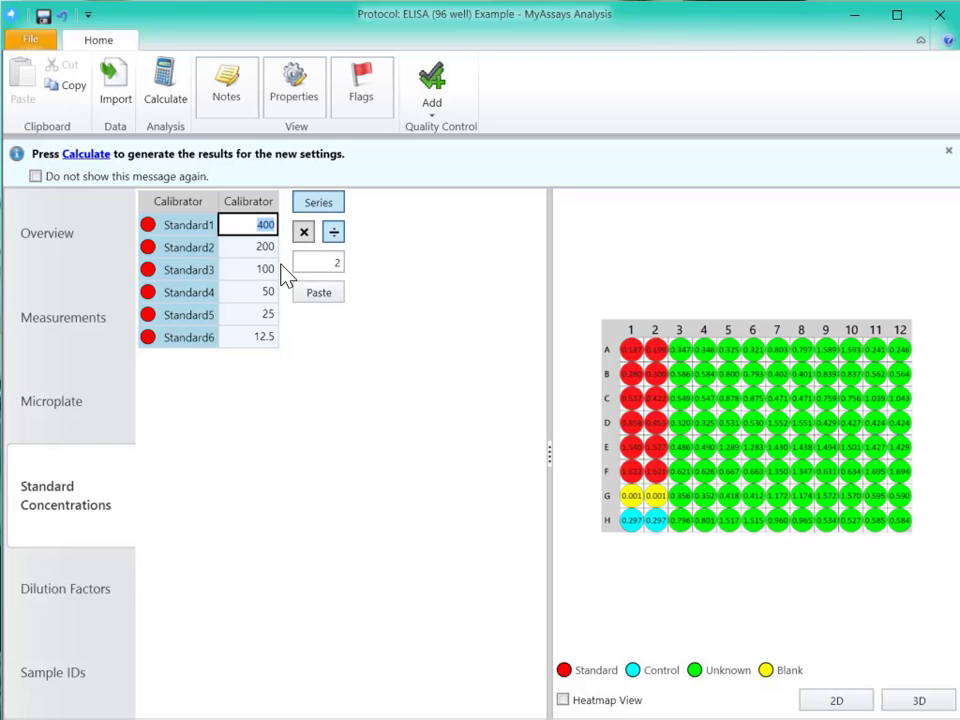
text(500)
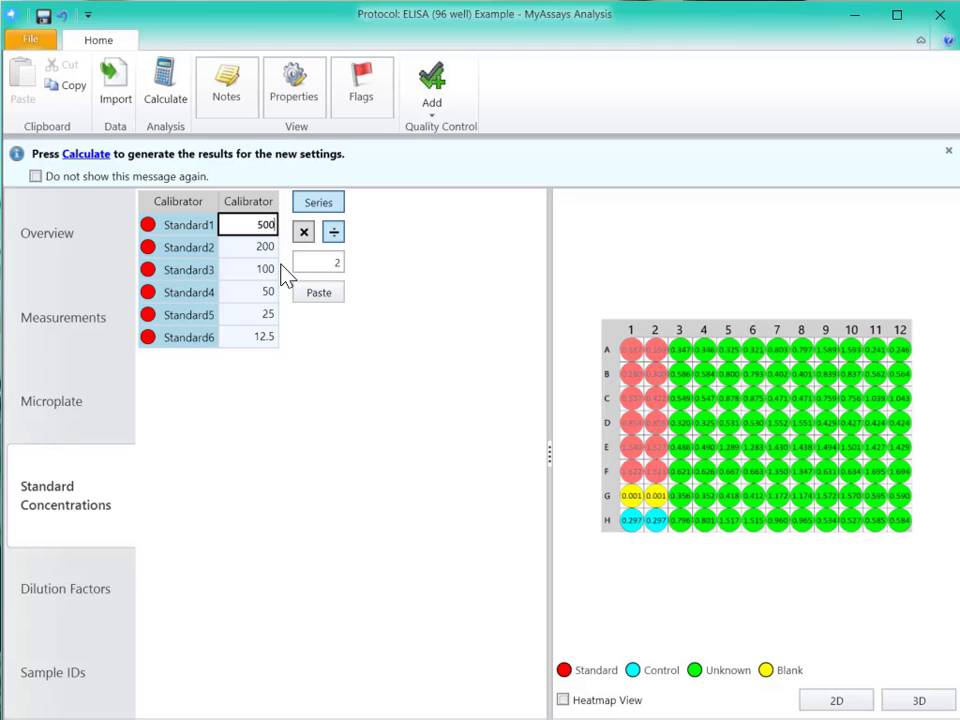
key(Return)
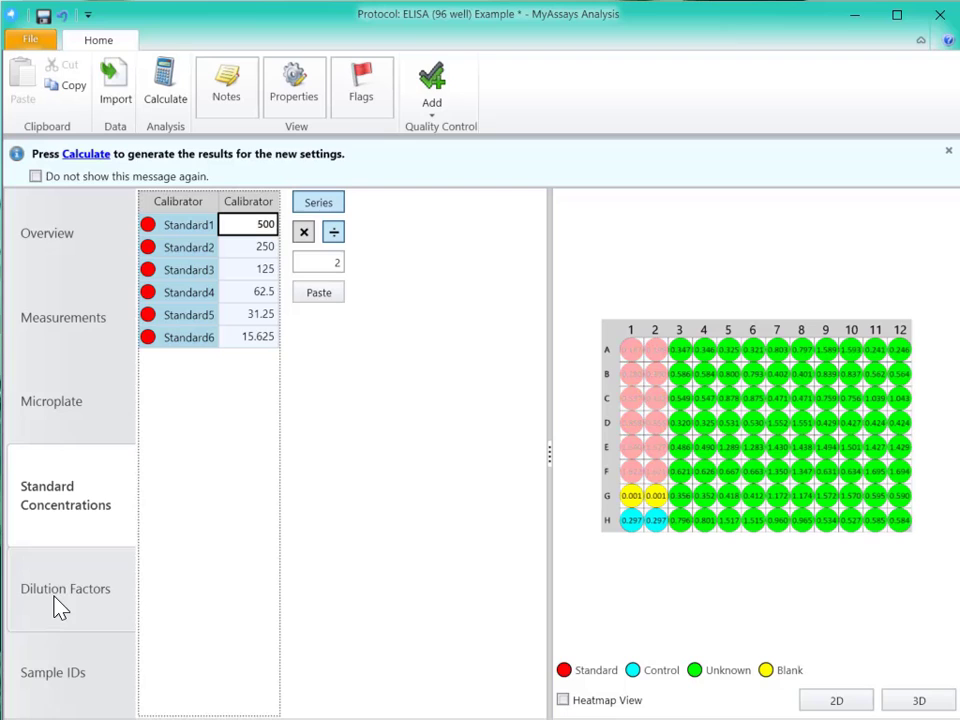
Step: Enter a dilution factor of 2 for Unknown1 and Unknown3, then show the Sample IDs page
click(108, 570)
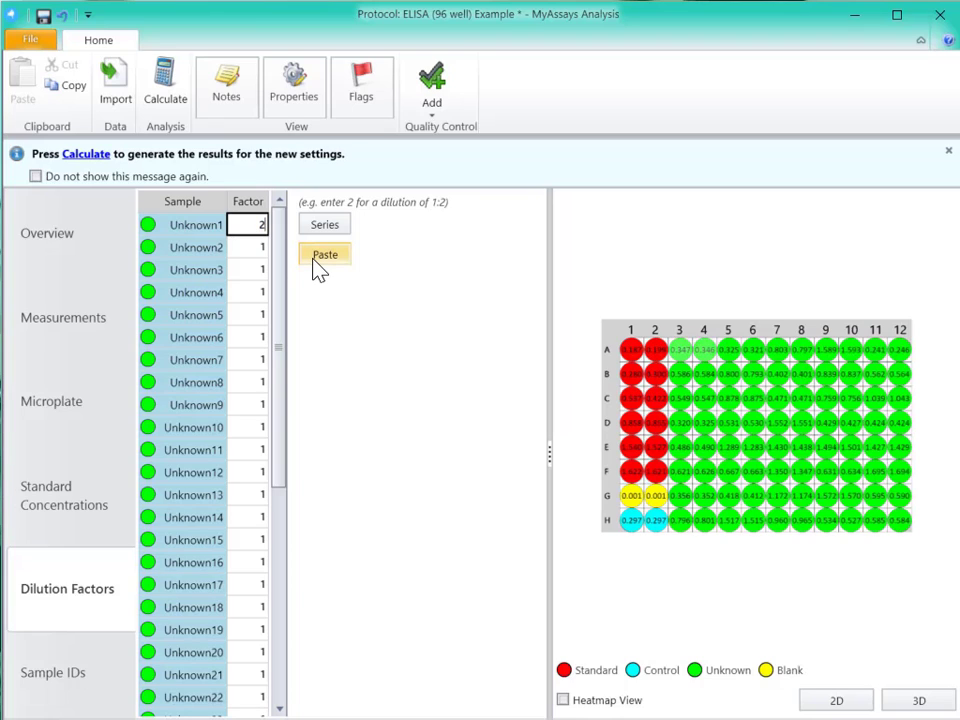
key(Down)
key(Down)
text(2)
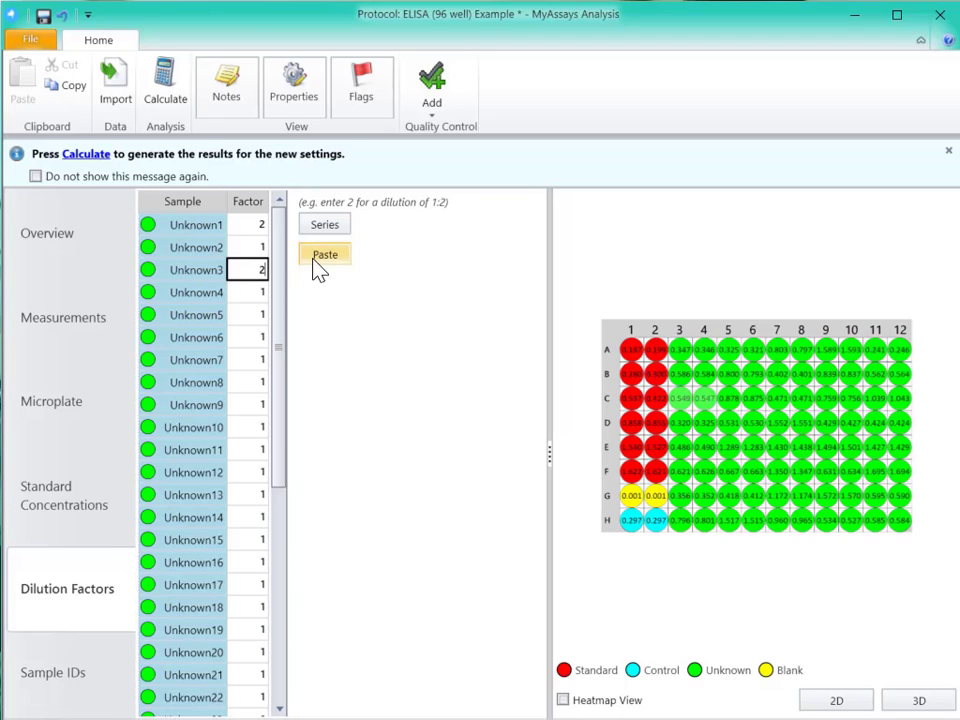
key(Down)
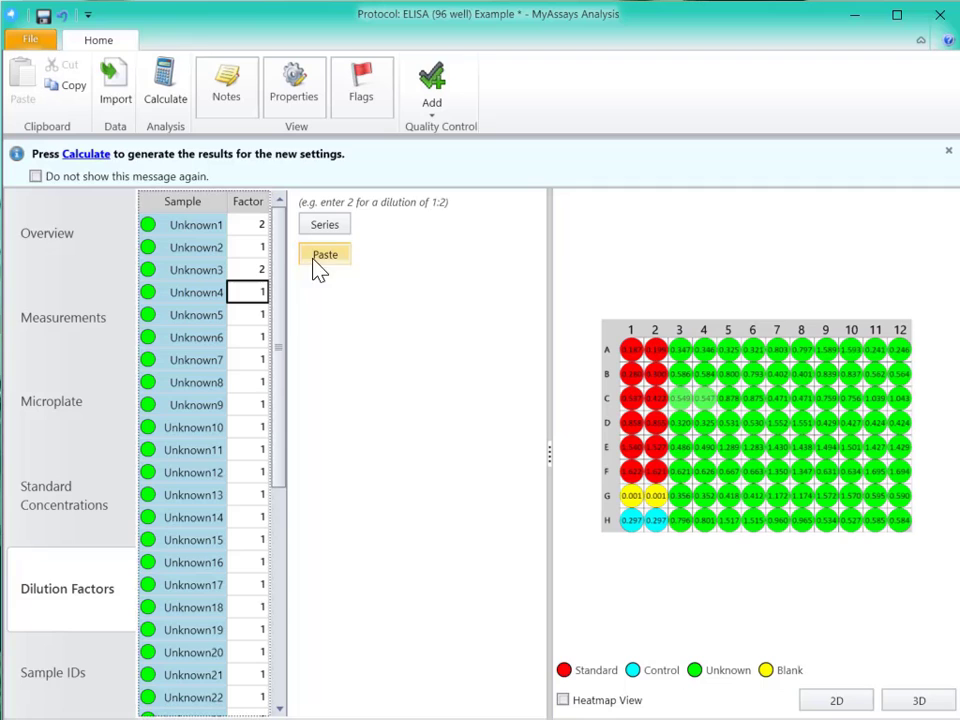
click(60, 678)
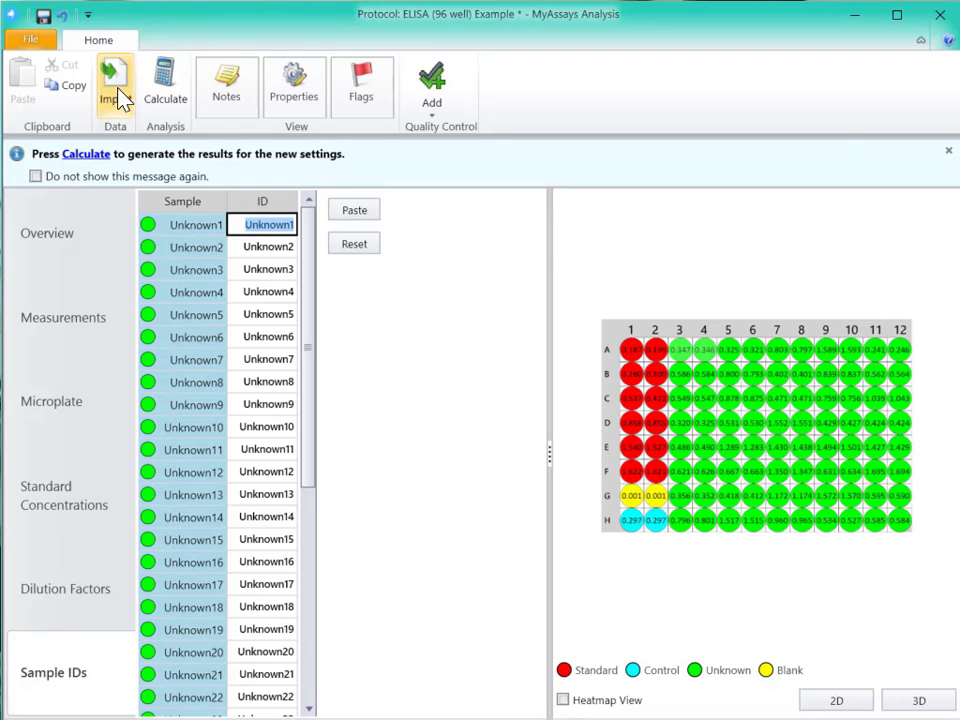
Step: Import sample IDs from Opies.txt, previewing Opie1–Opie40 for Unknown1–Unknown40
click(118, 100)
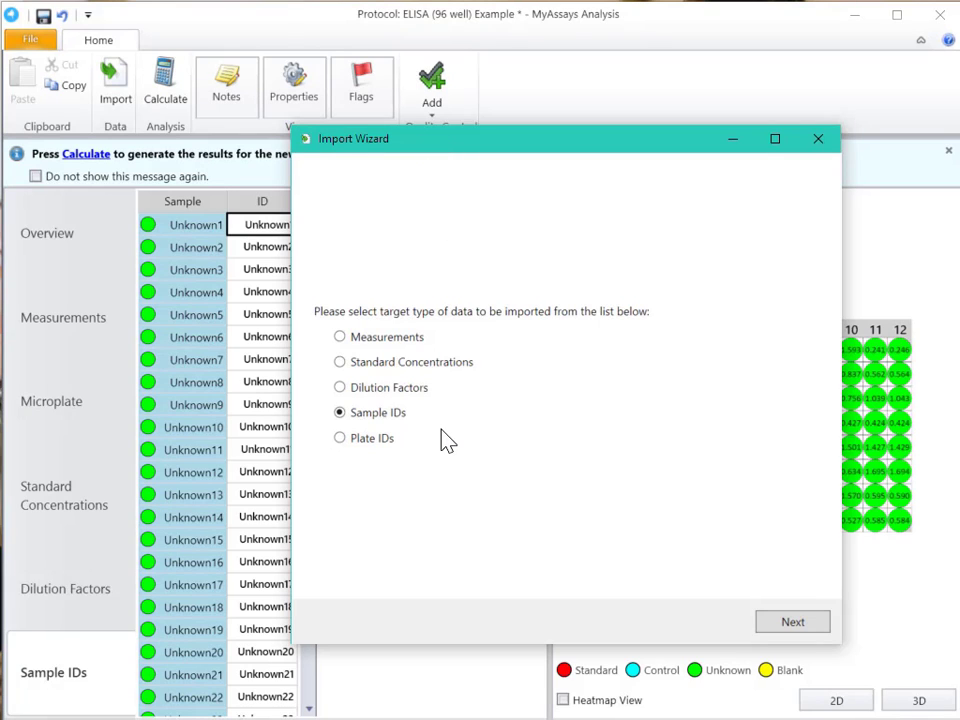
click(788, 624)
click(795, 381)
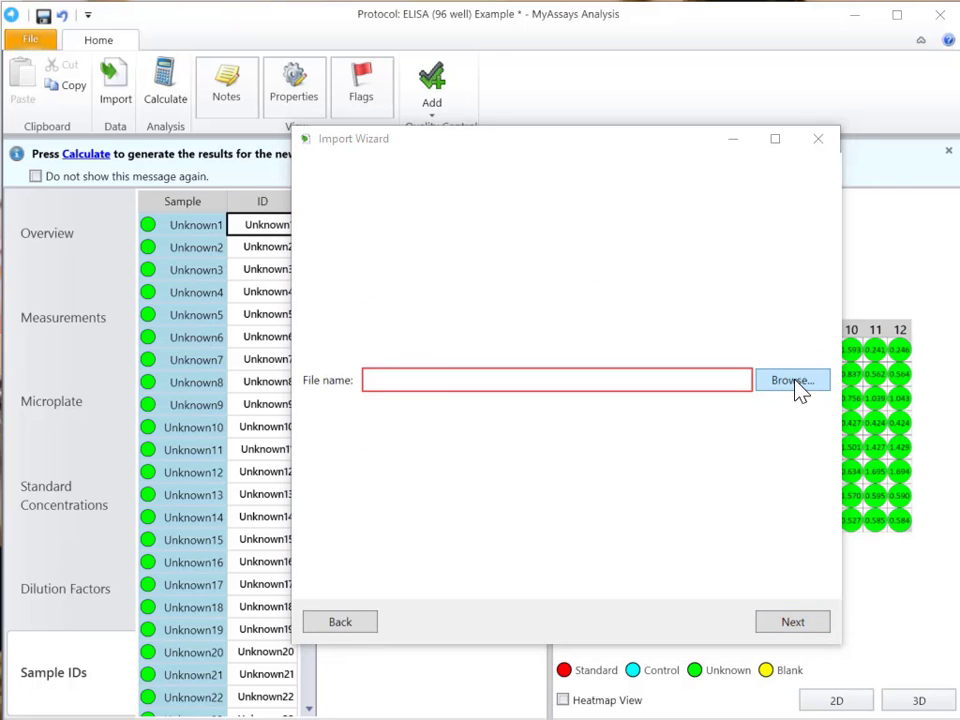
click(548, 346)
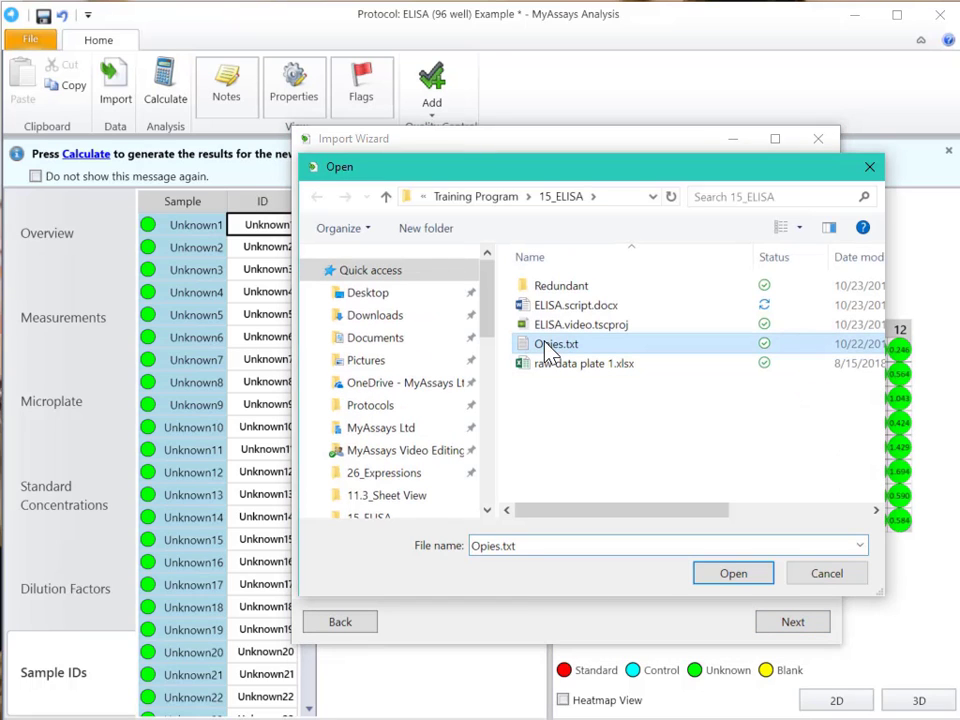
click(745, 578)
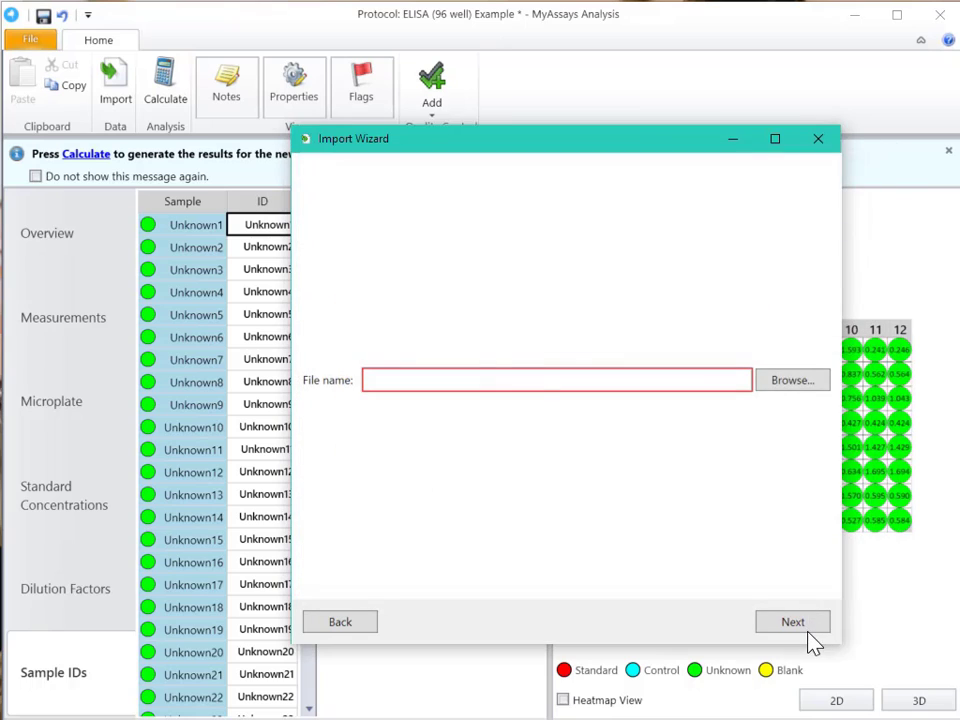
click(792, 622)
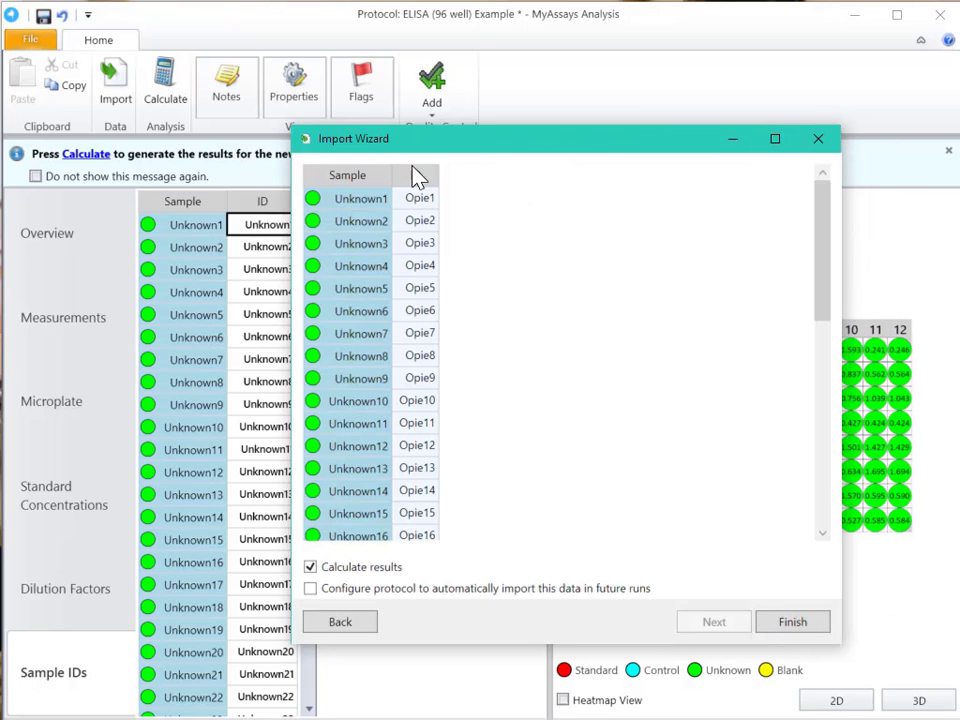
scroll(458, 405, down, 8)
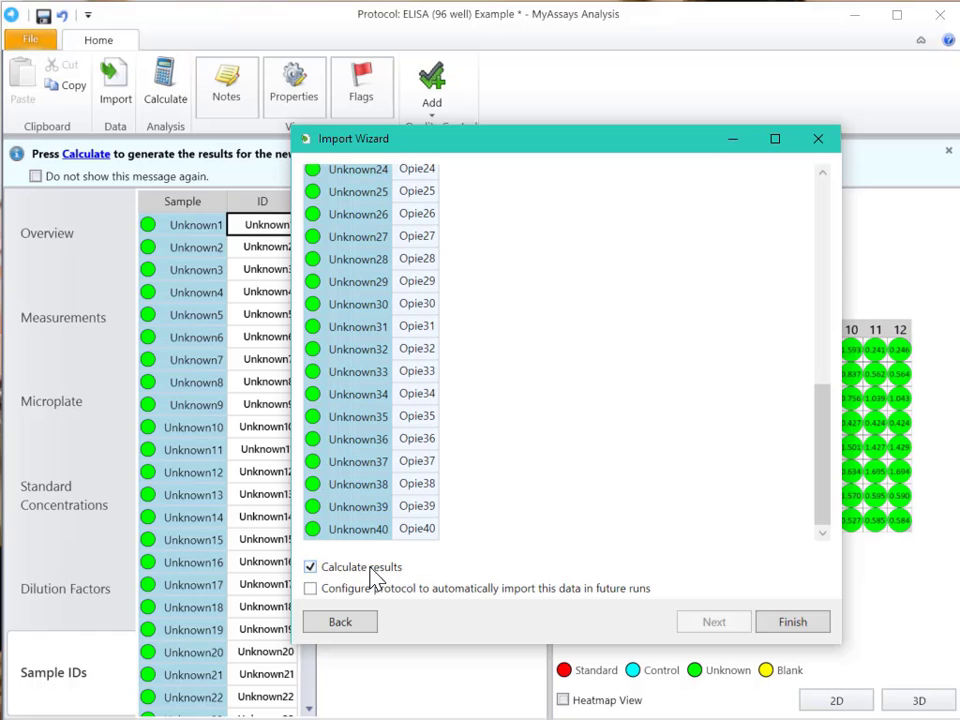
Step: Finish the sample ID import with results calculated, then view Fit Details (LLOQ 31.25, ULOQ 250, R² 0.99195)
click(792, 623)
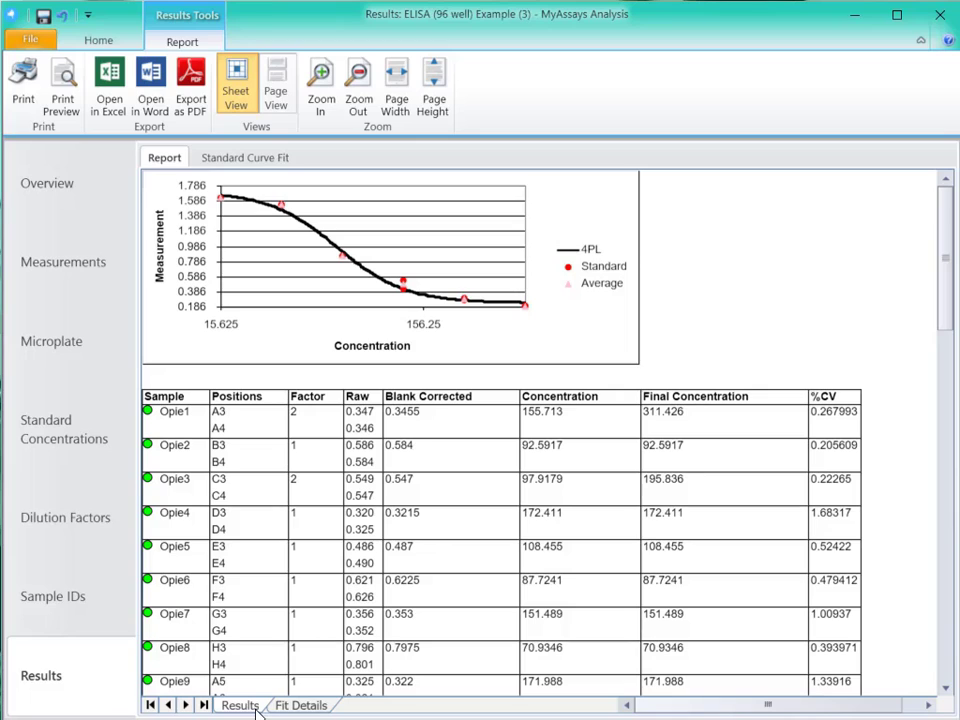
click(302, 705)
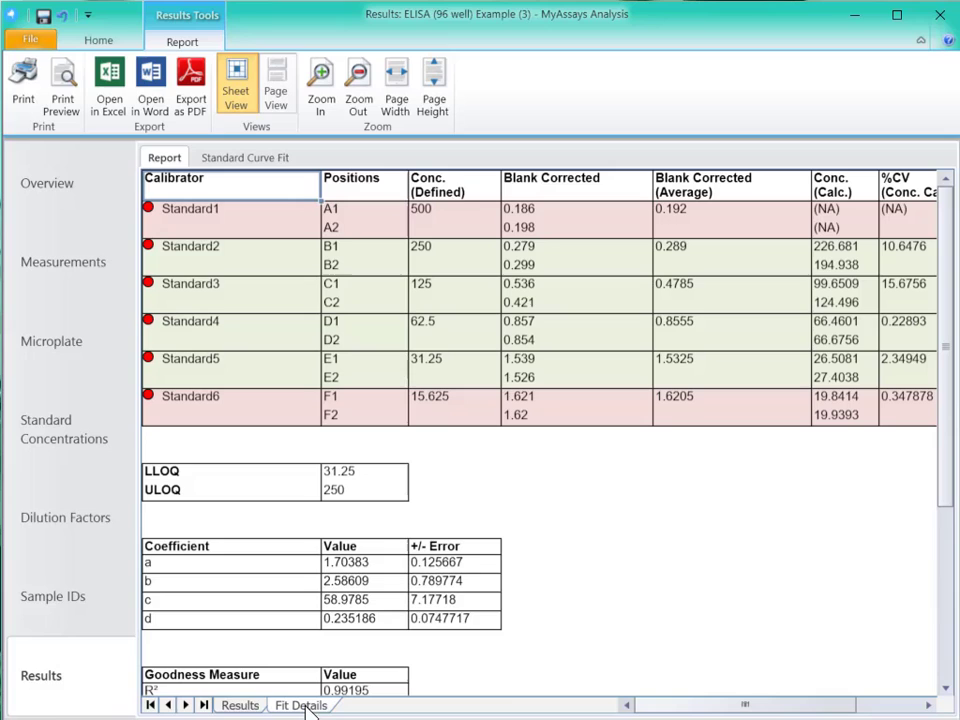
click(252, 707)
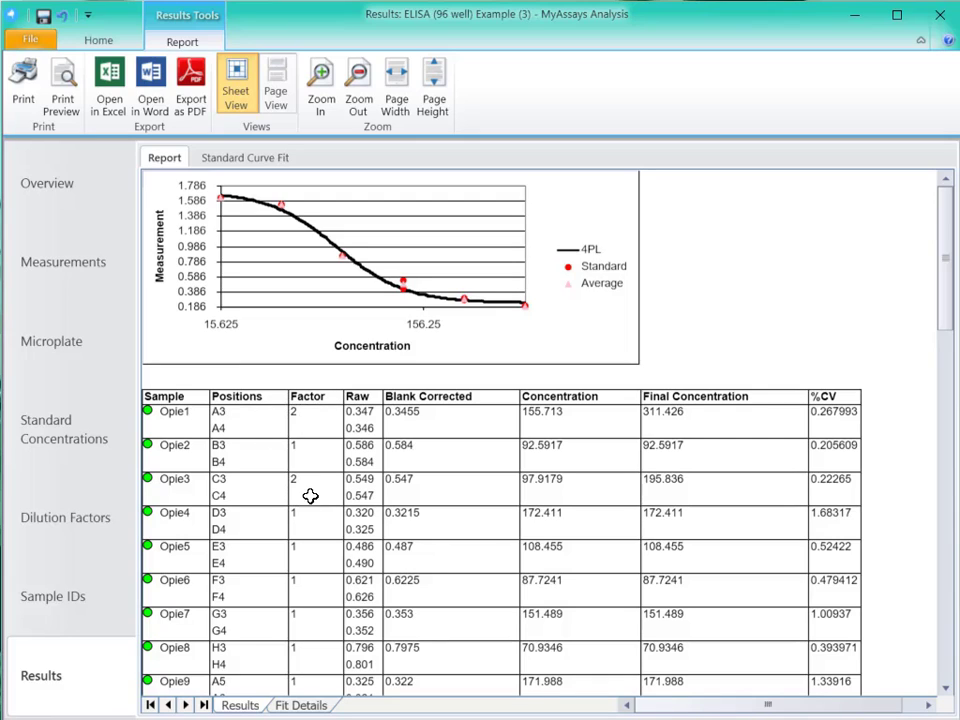
text(2)
key(Return)
click(320, 705)
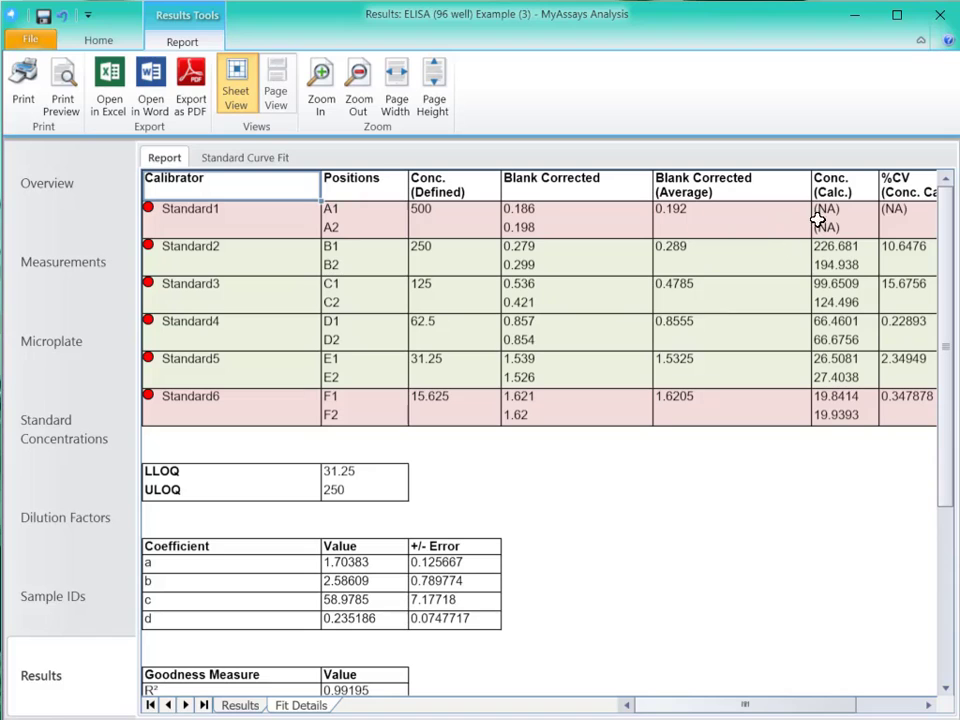
drag(808, 707, 862, 710)
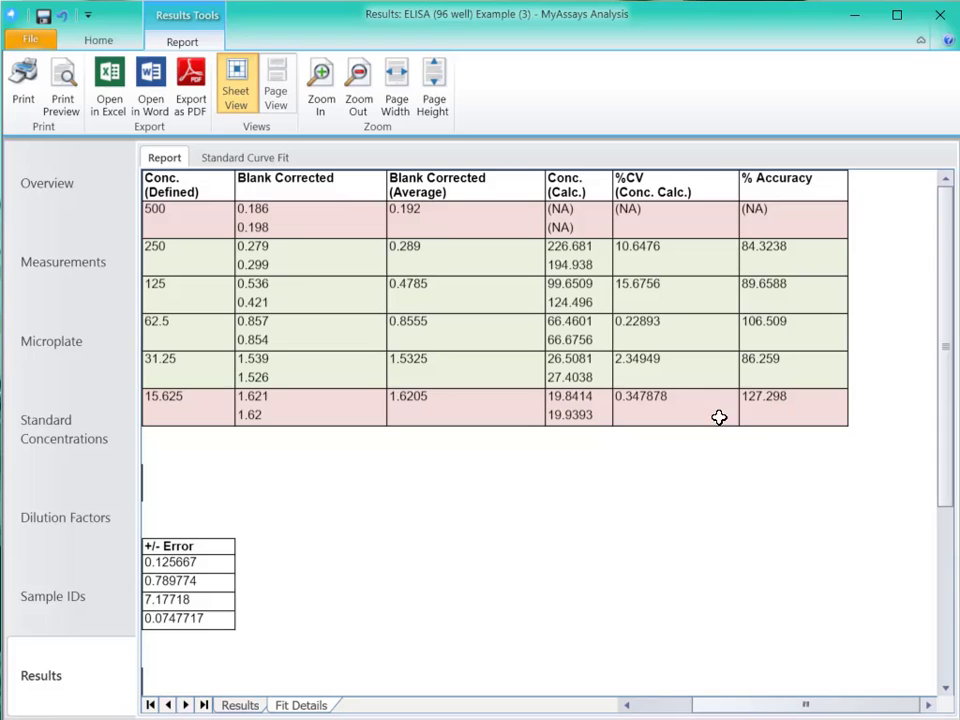
drag(799, 705, 739, 706)
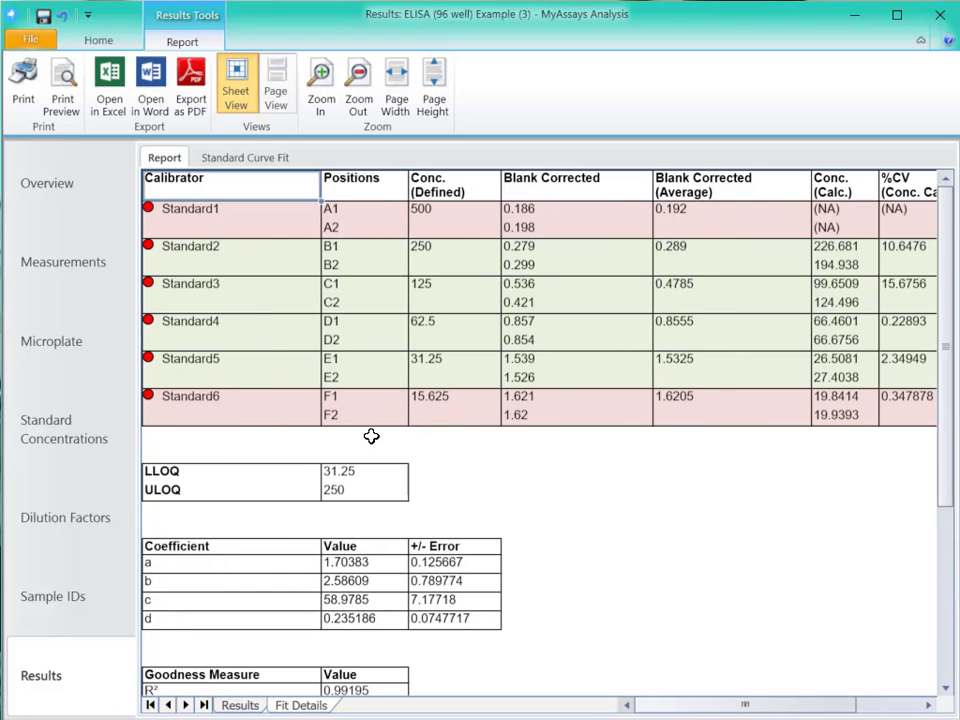
scroll(336, 450, down, 5)
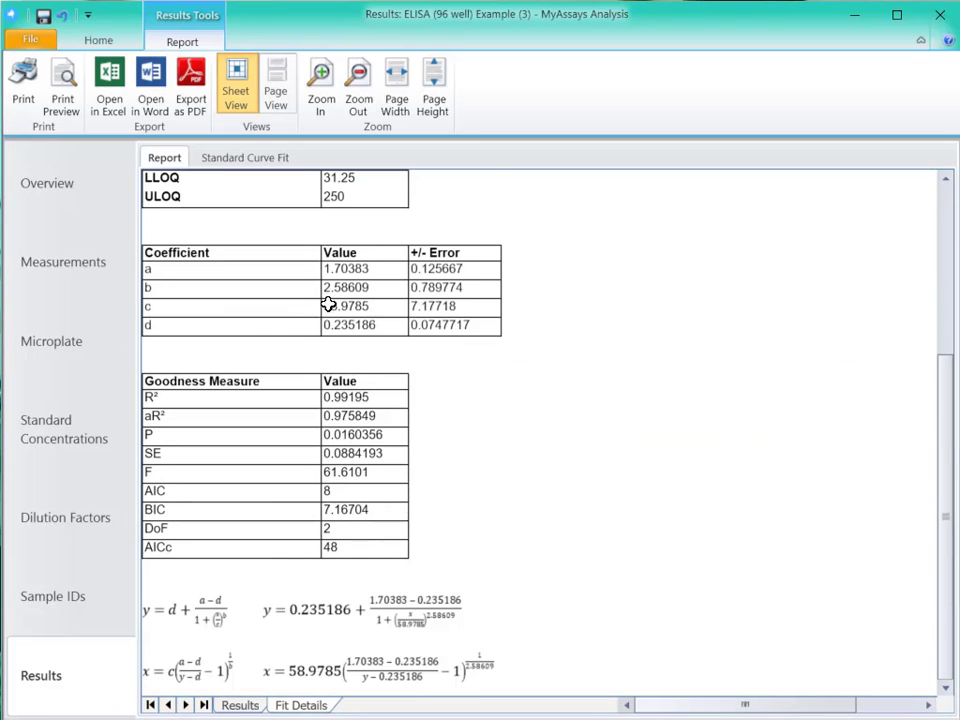
scroll(303, 351, down, 3)
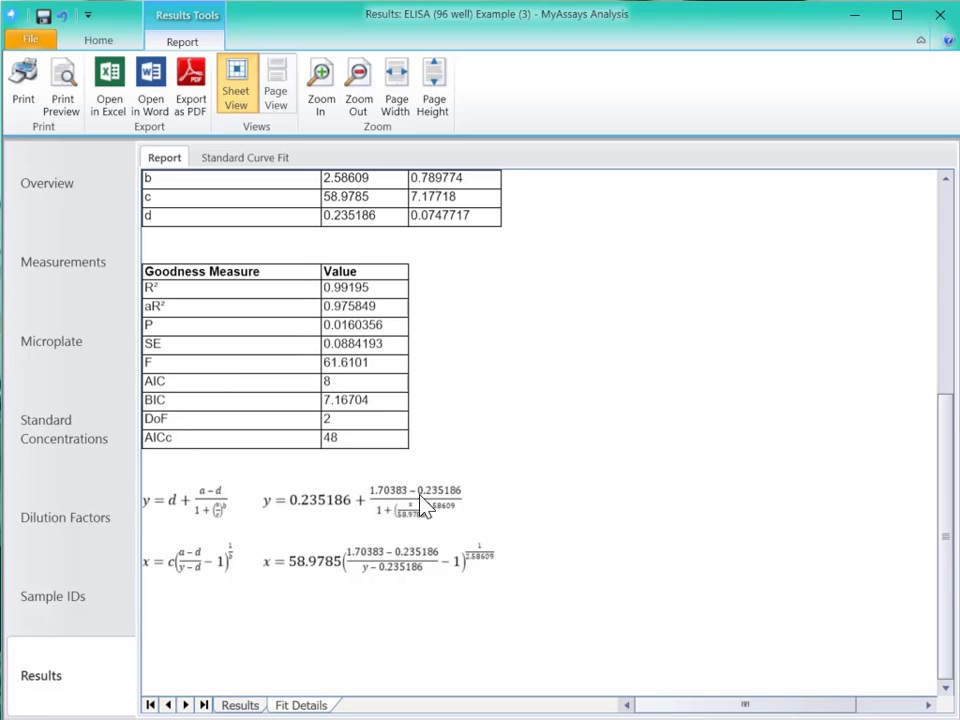
scroll(514, 426, up, 8)
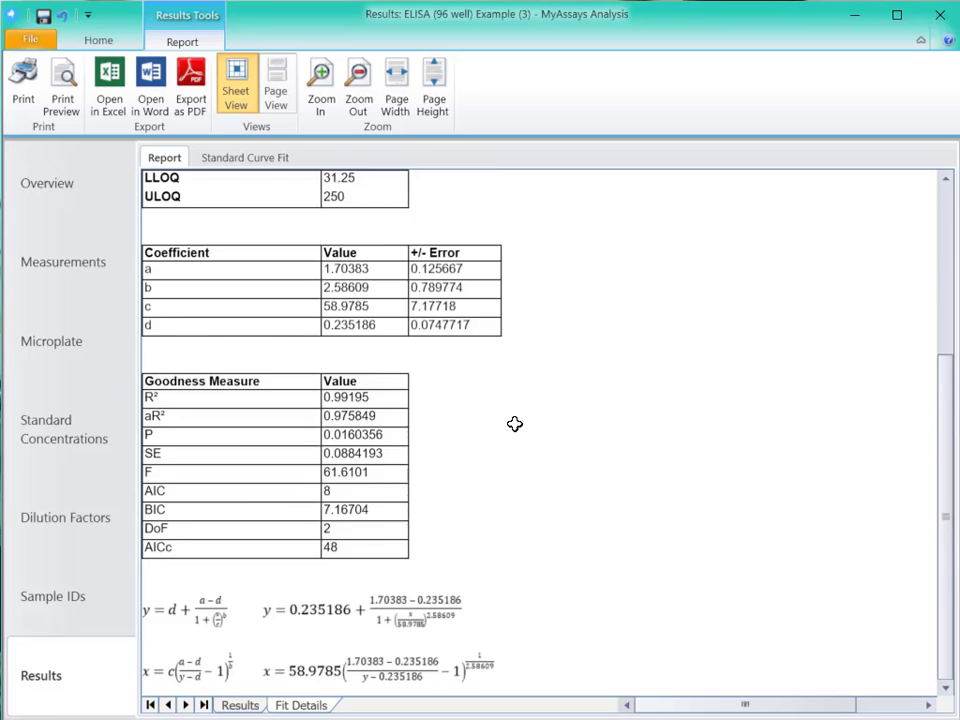
scroll(514, 424, up, 4)
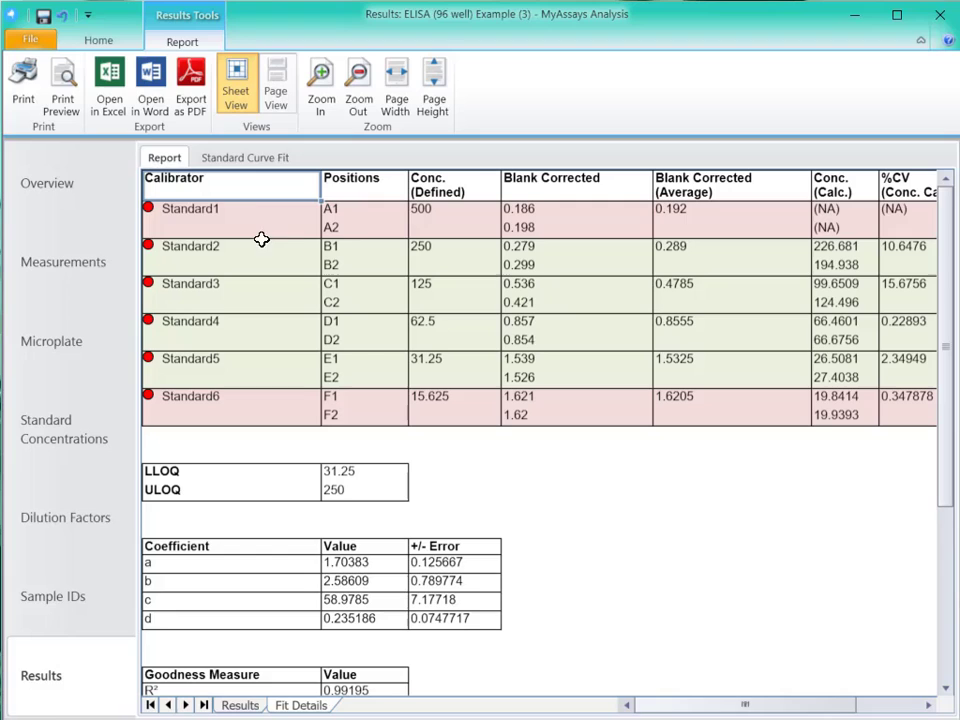
Step: Display the Standard Curve Fit chart showing the 4PL sigmoid curve through the standards
click(245, 160)
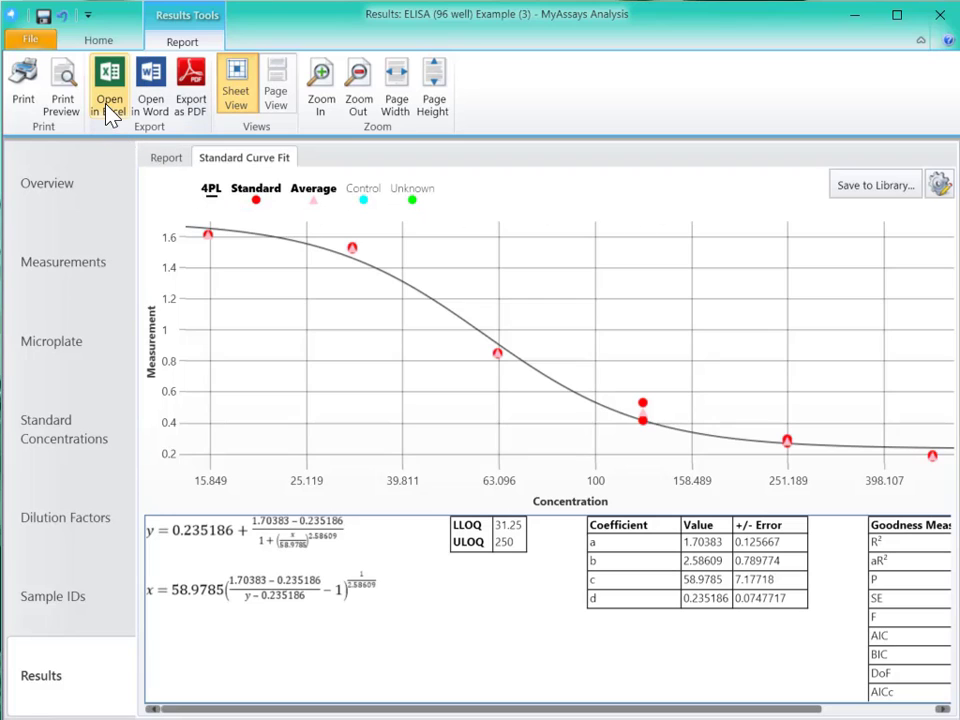
Step: Open the Export Wizard from the Home ribbon with the Custom (text/XML/CSV/LIMS compatible) format
click(100, 40)
click(168, 86)
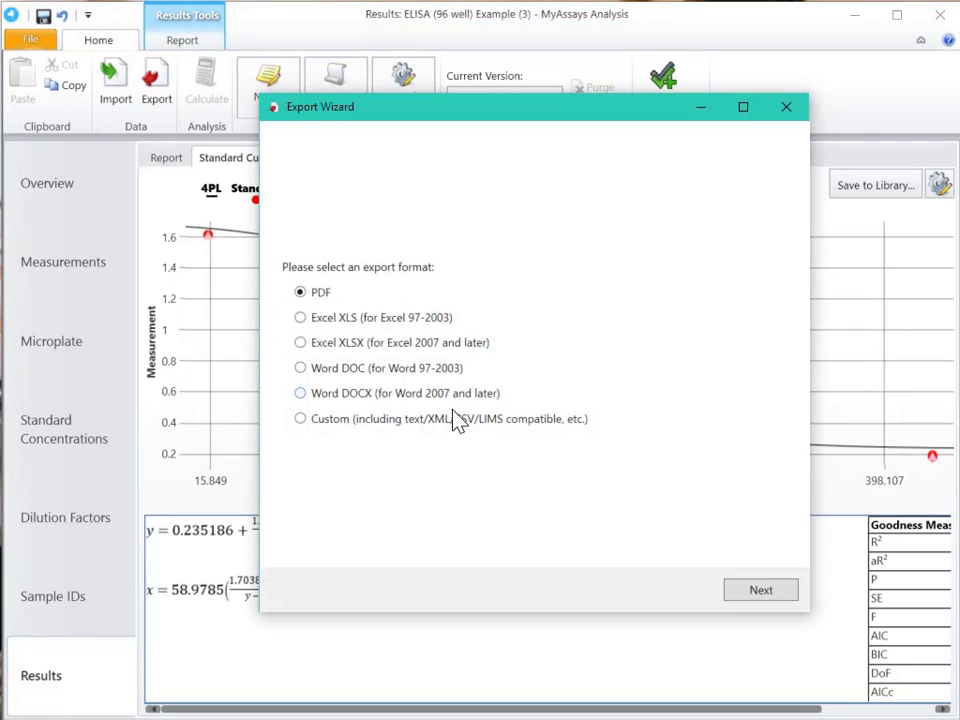
click(460, 421)
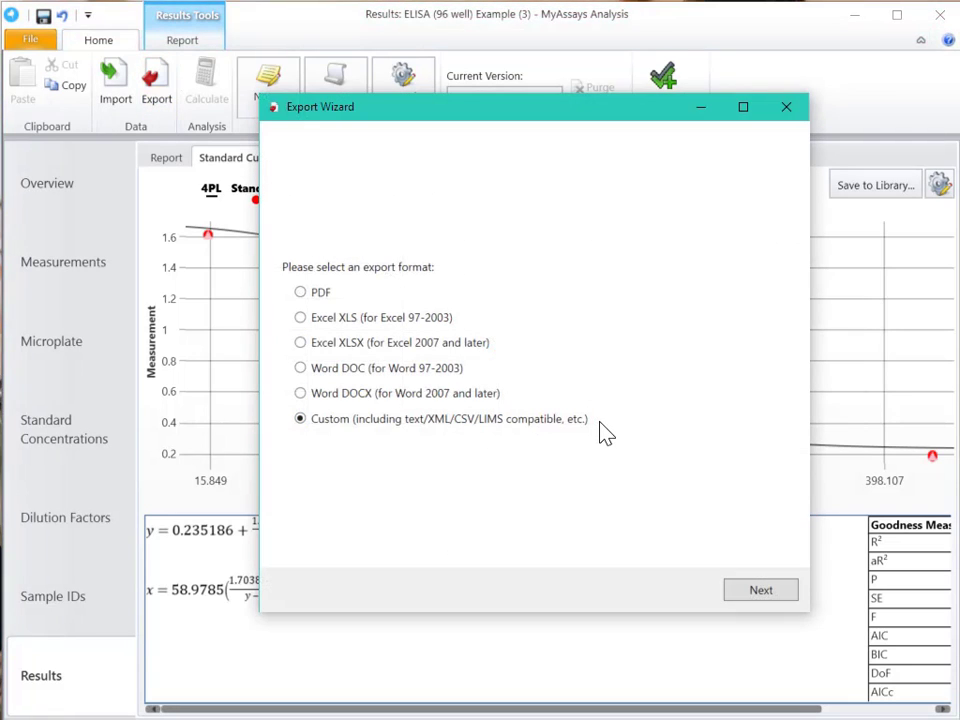